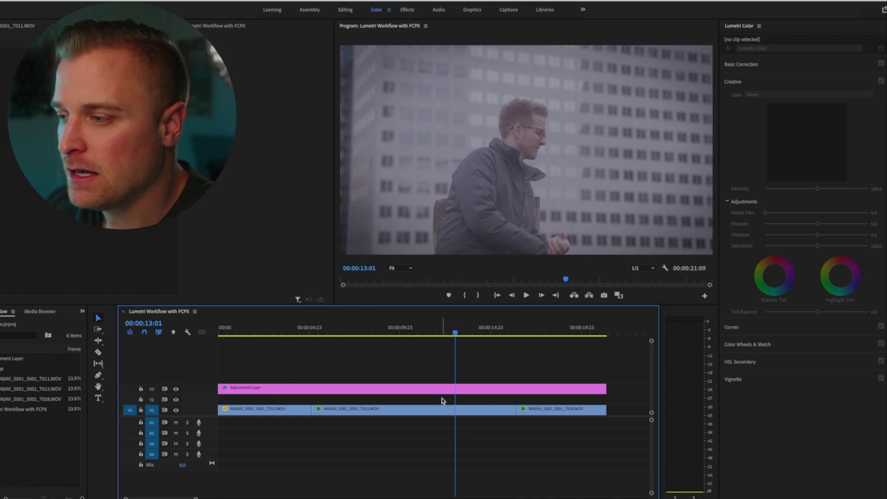
Step: Select the Adjustment Layer clip and open its Lumetri Basic Correction Input LUT list, currently None
left_click(453, 390)
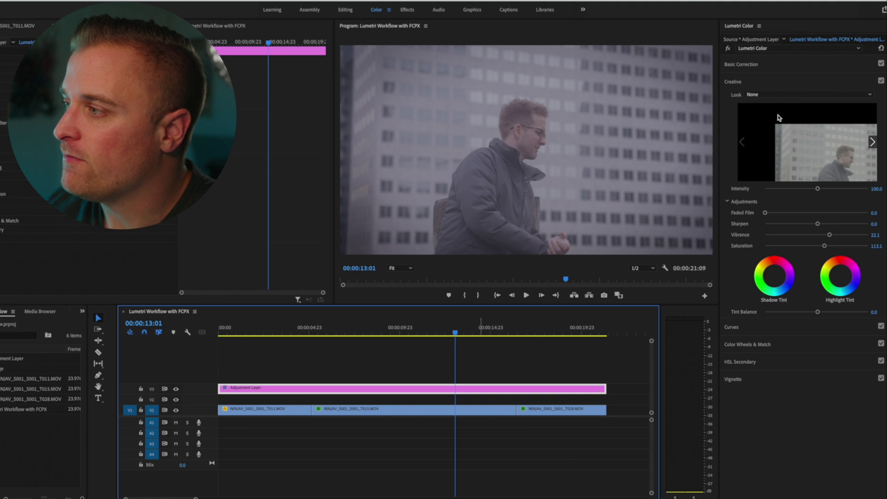
left_click(780, 65)
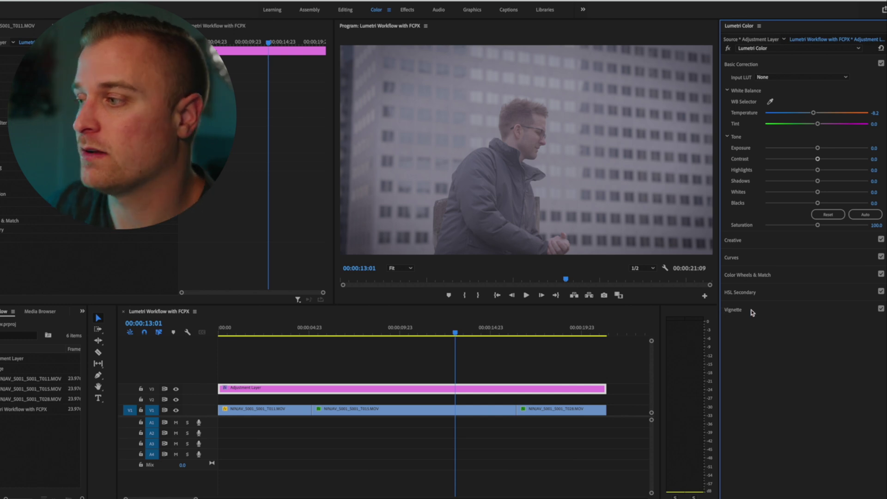
left_click(763, 294)
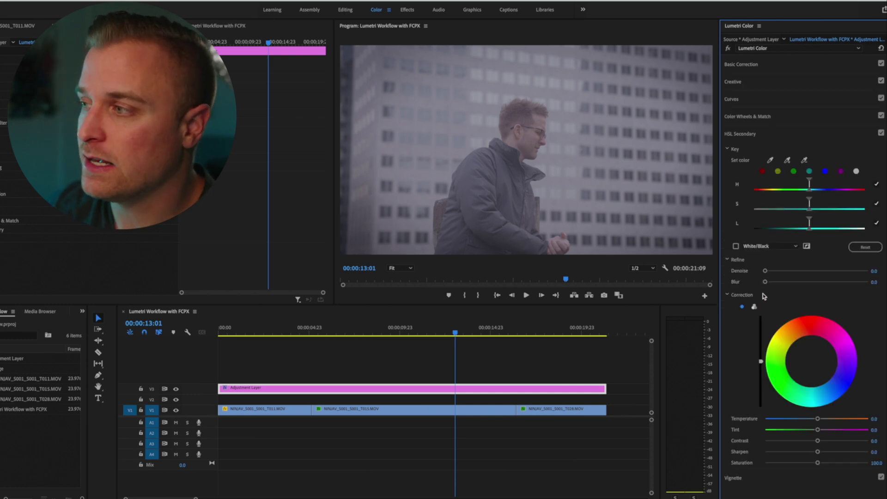
left_click(770, 134)
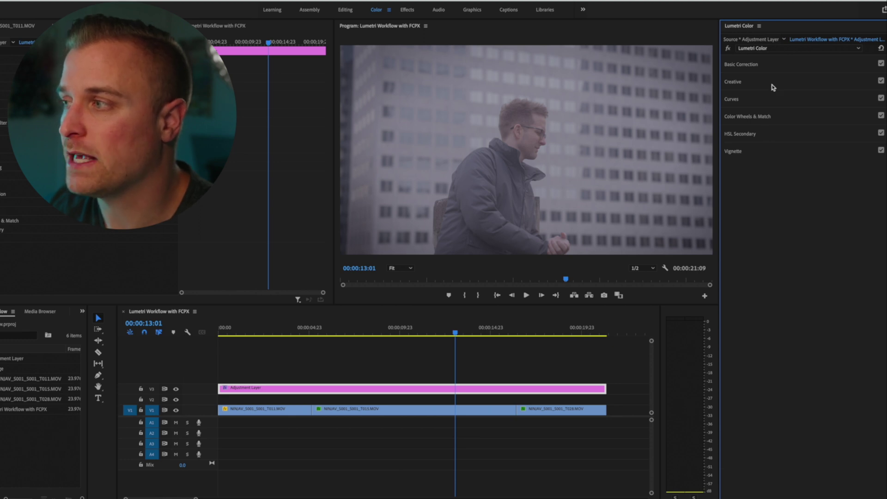
left_click(772, 66)
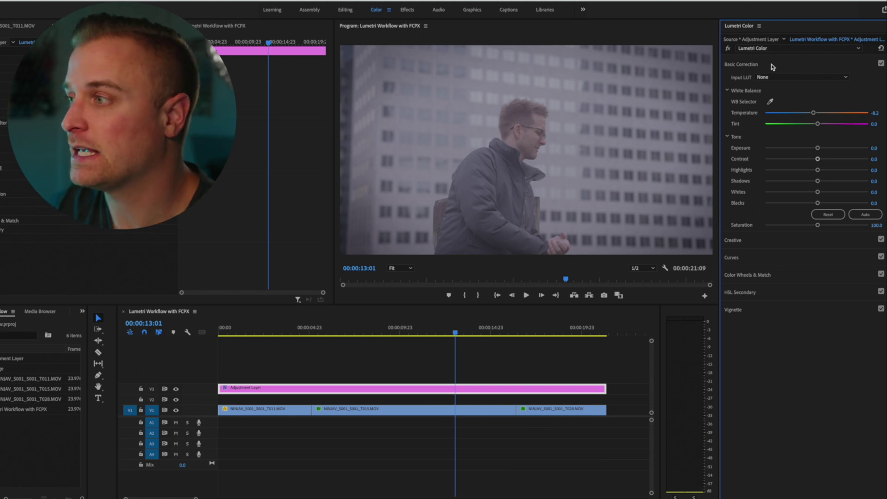
left_click(766, 77)
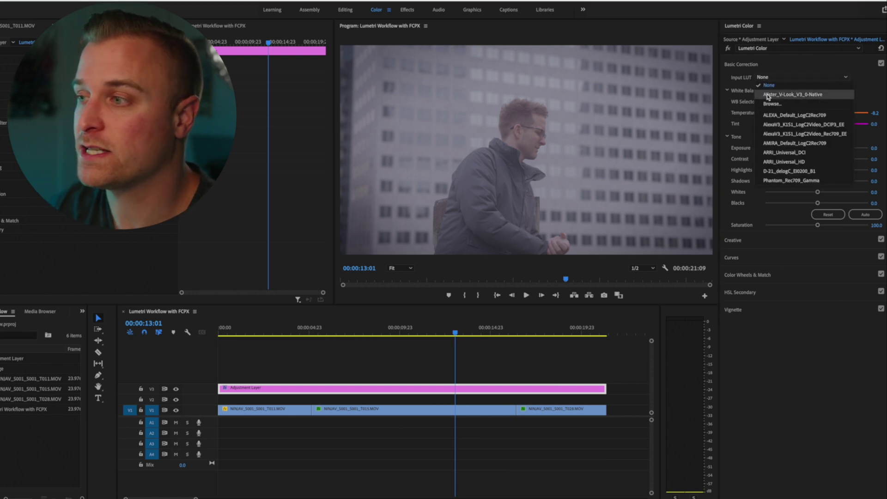
Step: Apply the Alister_V-Look_V3_0-Native input LUT and try Temperature at 0 and 1.6
left_click(768, 95)
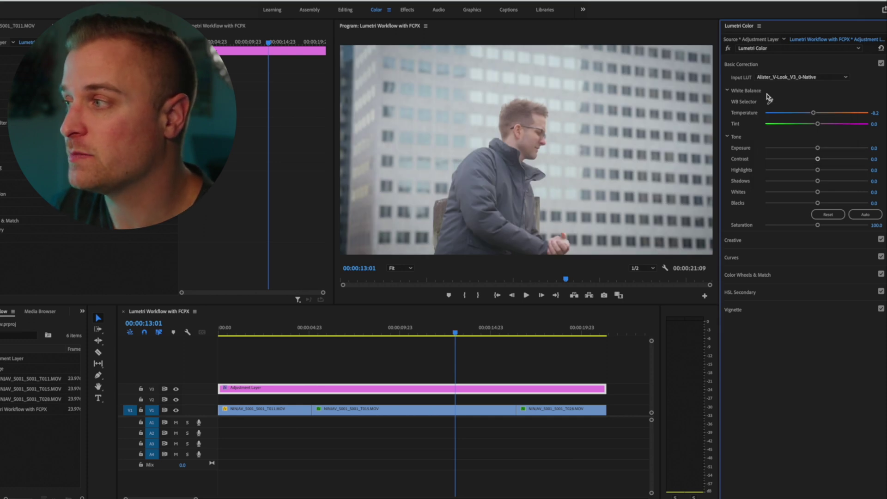
double_click(814, 113)
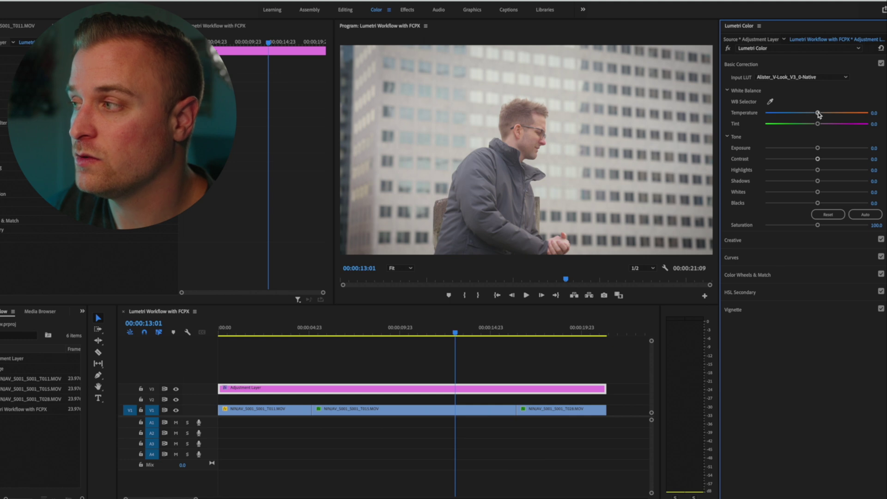
left_click_drag(816, 115, 813, 116)
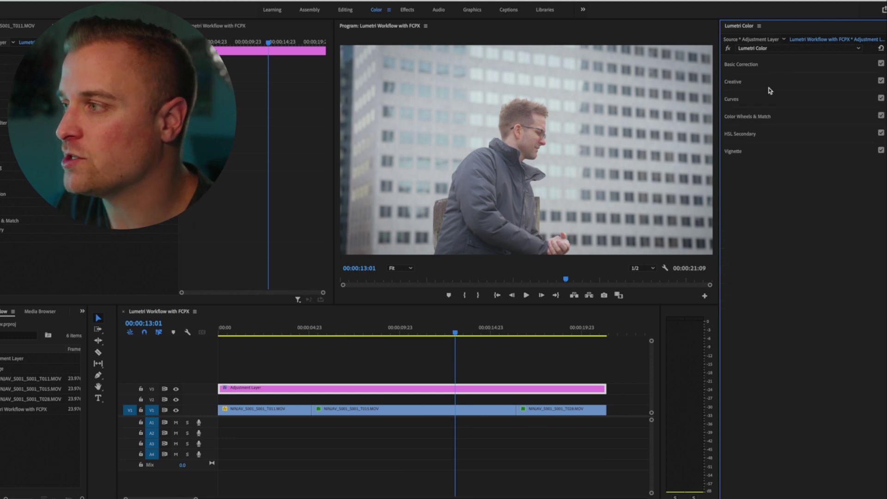
left_click(767, 87)
Step: Apply the Neutral_A7s3_G4 look with exposure -0.7, contrast 38.5, temperature -5.7 and boosted saturation
left_click(754, 94)
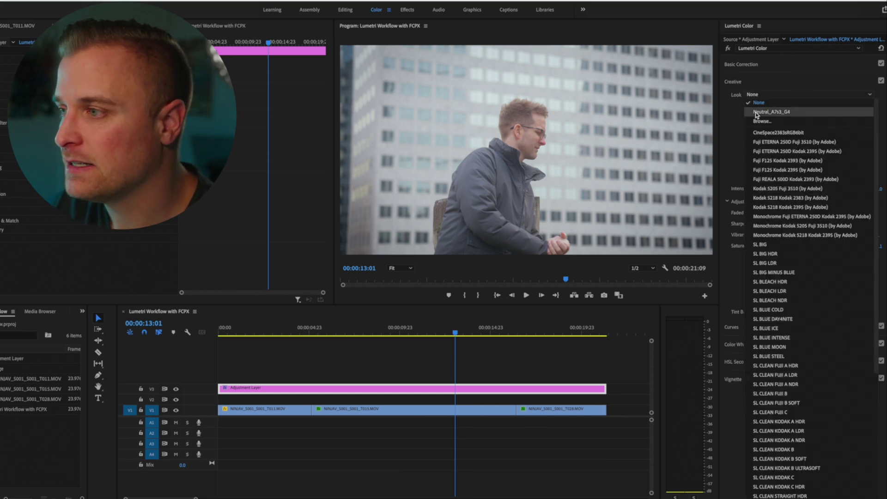
left_click(756, 112)
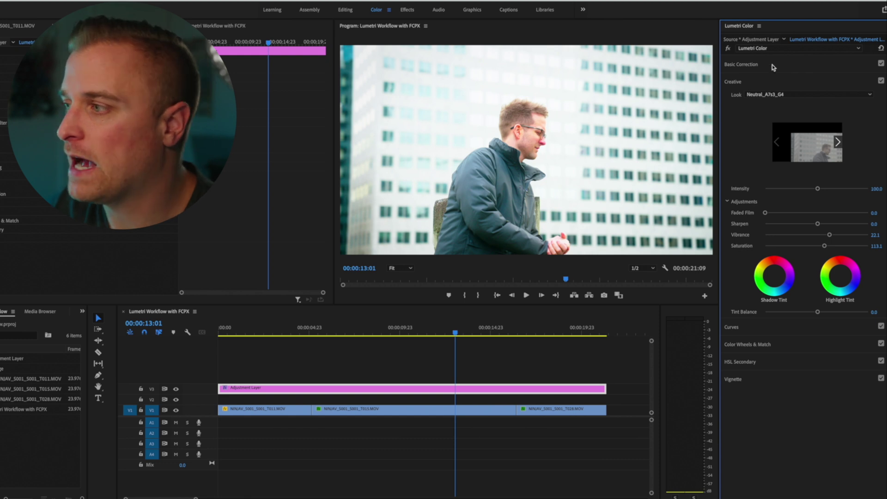
left_click(773, 67)
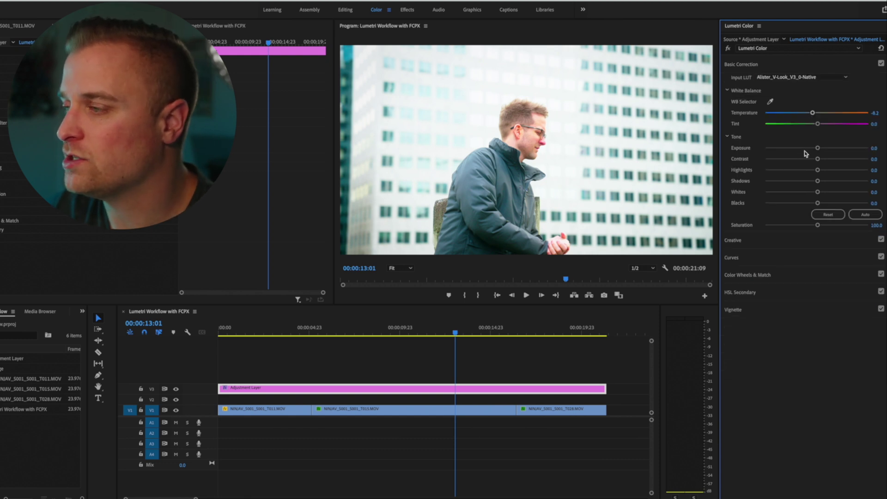
left_click_drag(818, 148, 793, 171)
left_click(834, 159)
left_click_drag(812, 112, 814, 114)
mouse_move(818, 226)
left_mouse_down()
mouse_move(832, 226)
mouse_move(821, 227)
left_mouse_up()
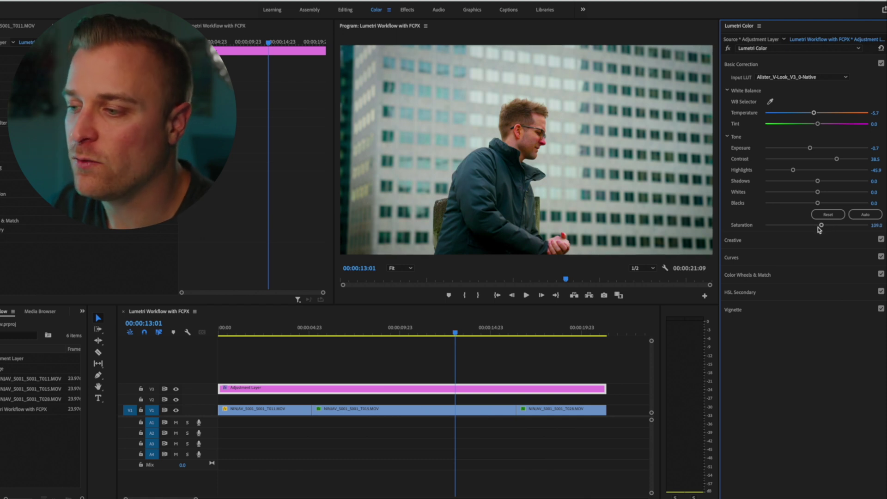
Step: Reselect the adjustment layer and scrub back to the rooftop shot at 02:18
left_click(490, 373)
left_click(470, 393)
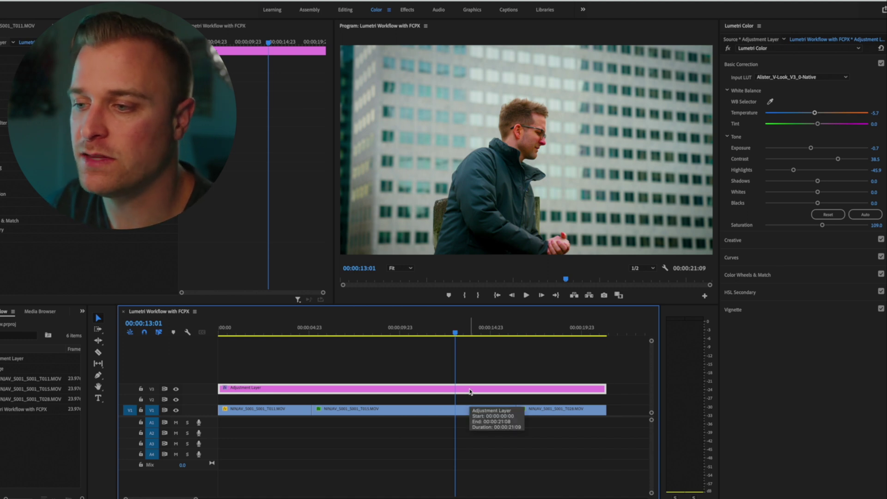
left_click_drag(374, 329, 550, 333)
Step: Adjust clip T028's Lumetri saturation, comparing shots, until it settles at 75.4
left_click(562, 412)
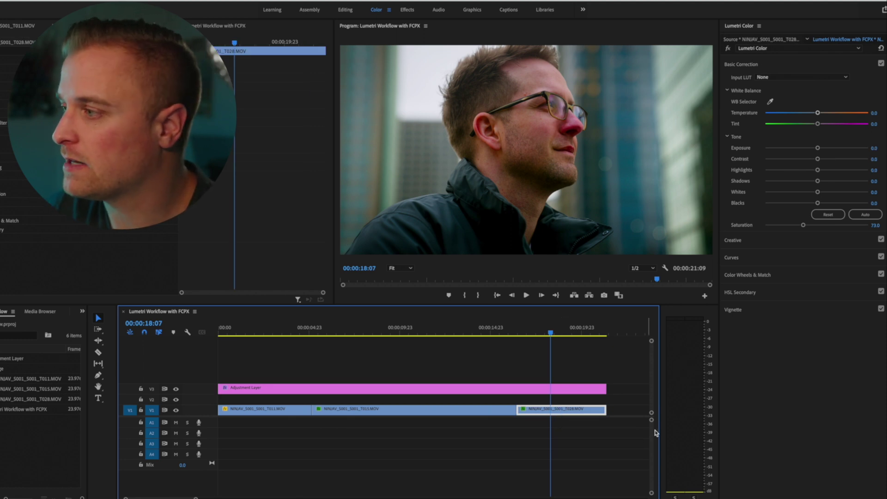
left_click_drag(804, 226, 819, 226)
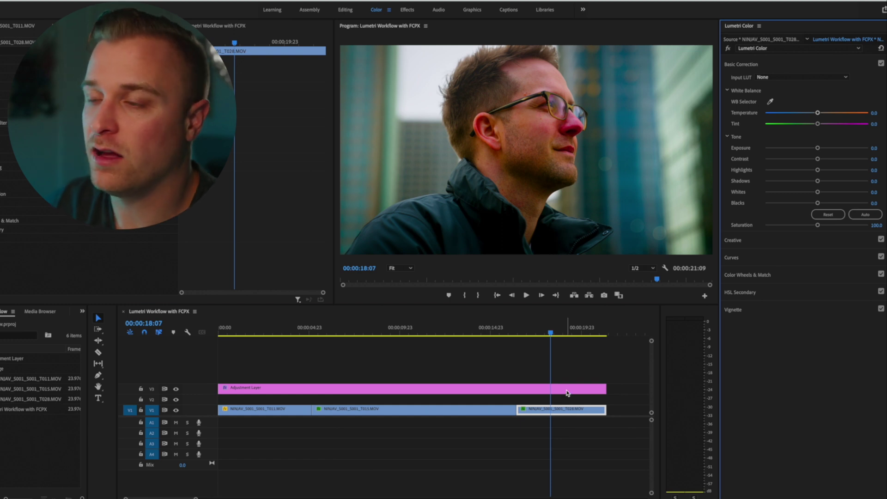
left_click(567, 392)
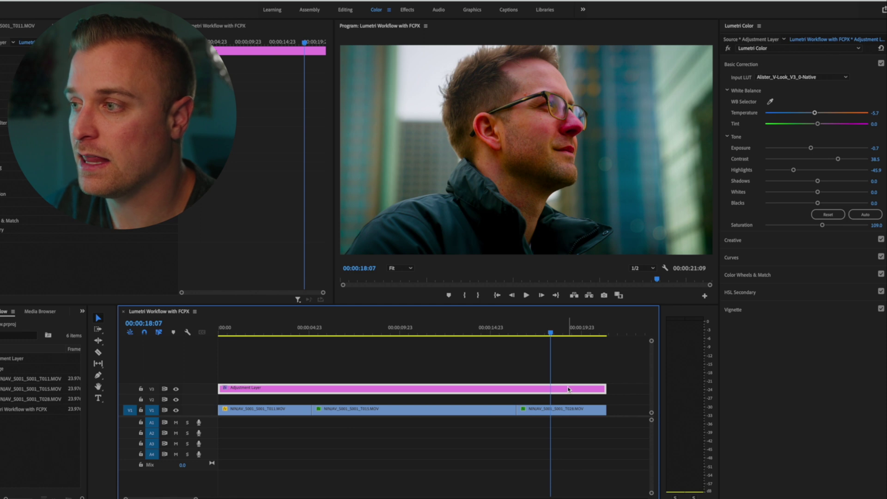
left_click_drag(443, 331, 579, 336)
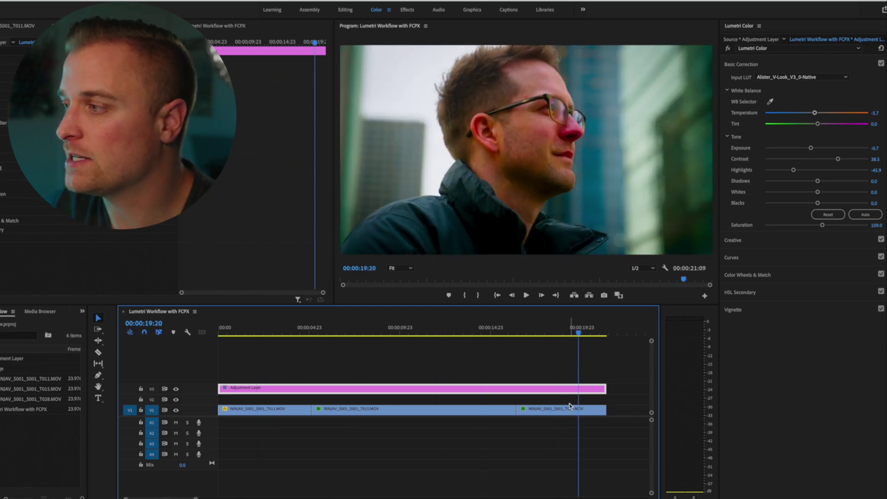
left_click(570, 407)
mouse_move(818, 225)
left_mouse_down()
mouse_move(792, 226)
mouse_move(804, 226)
left_mouse_up()
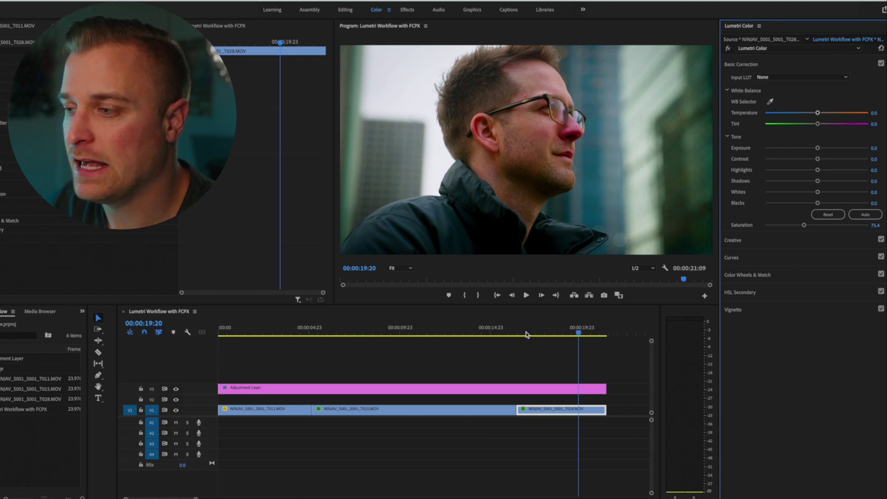
scroll(520, 341, "down", 3)
scroll(519, 340, "down", 1)
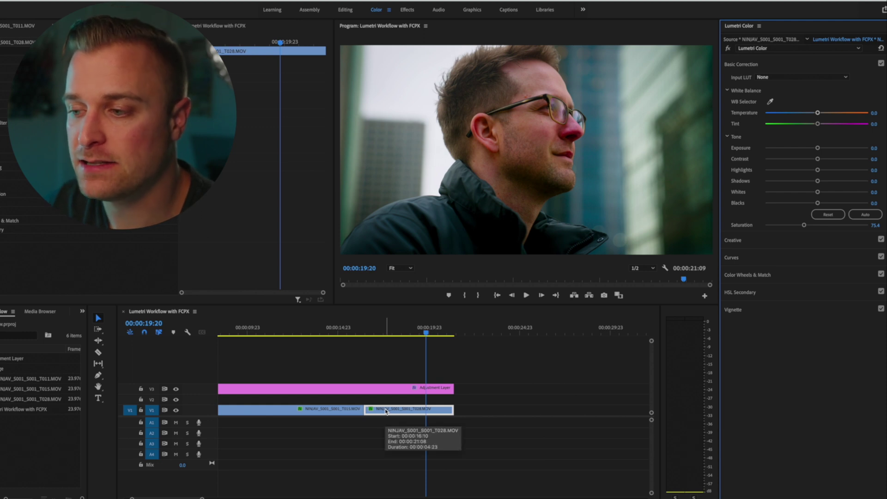
Step: Move to 00:00:15:05, select clip T015 and collapse its default Basic Correction settings
left_click(343, 329)
left_click(378, 390)
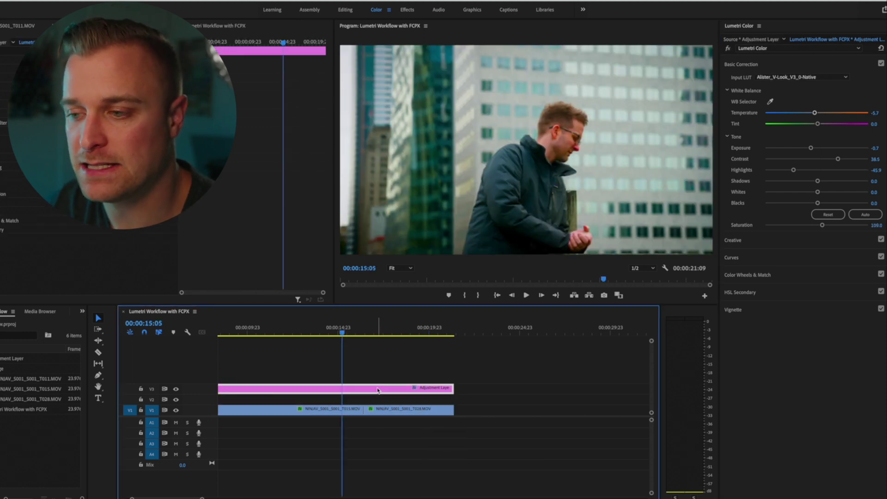
left_click(333, 410)
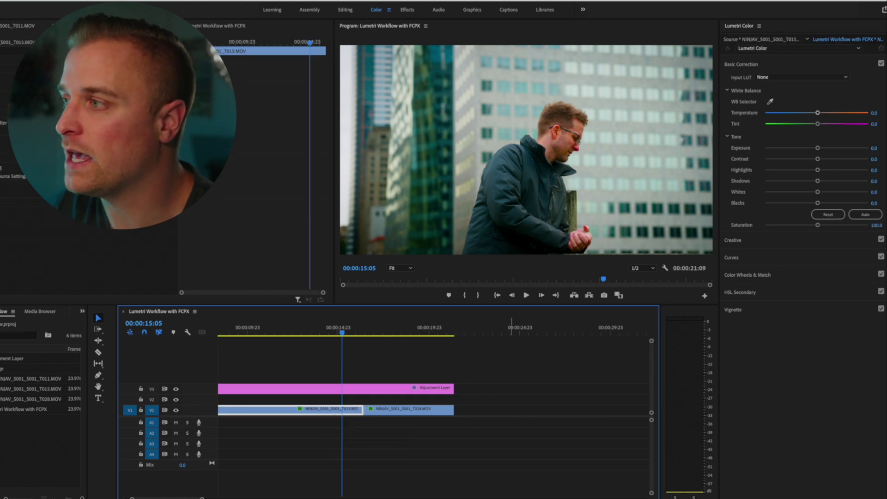
left_click(784, 65)
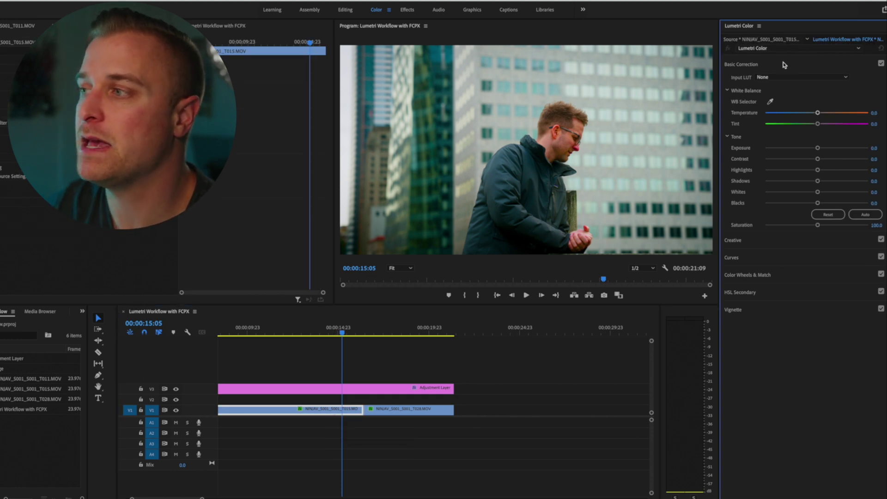
left_click(784, 64)
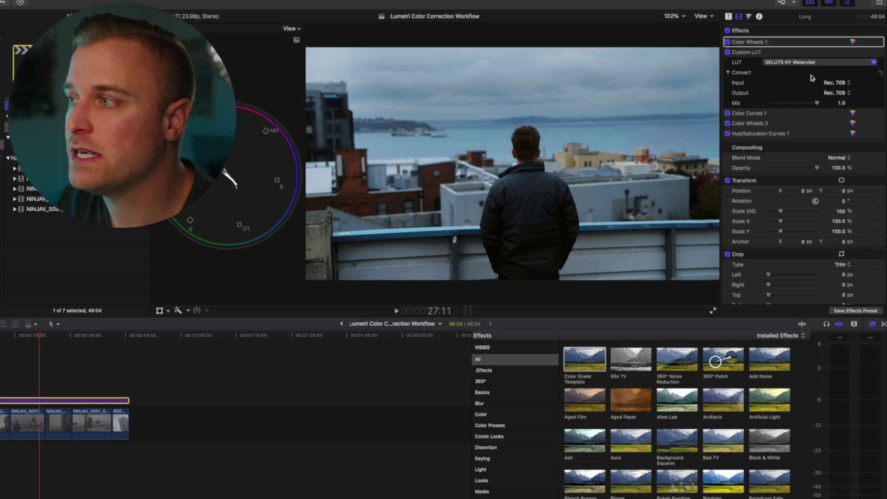
Step: Set the adjustment clip's Custom LUT to None and bring up the Color Wheels 1 controls
left_click(795, 52)
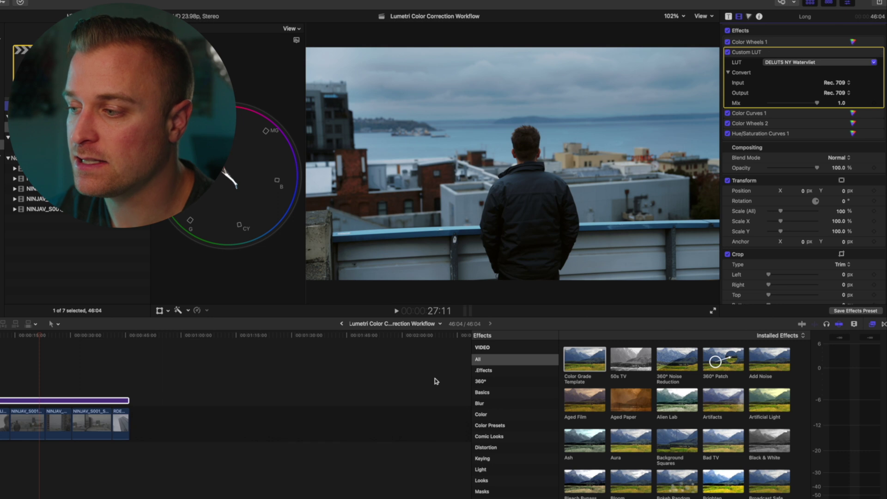
left_click(586, 364)
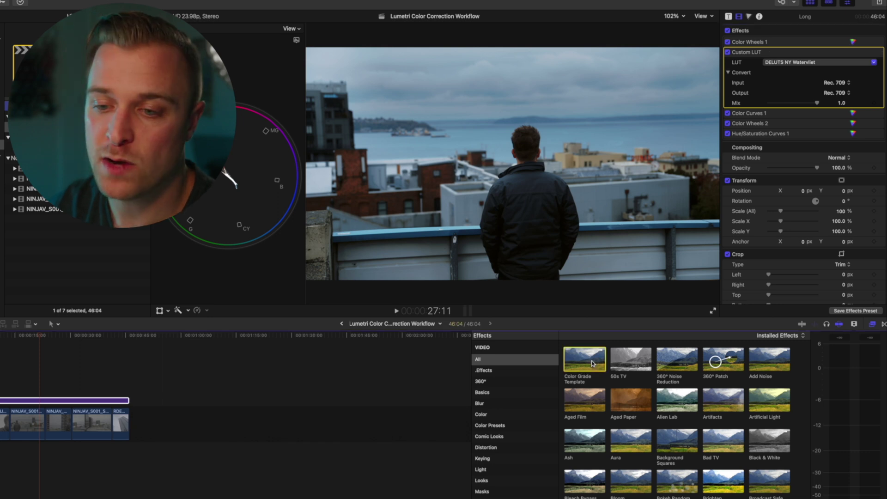
left_click(48, 402)
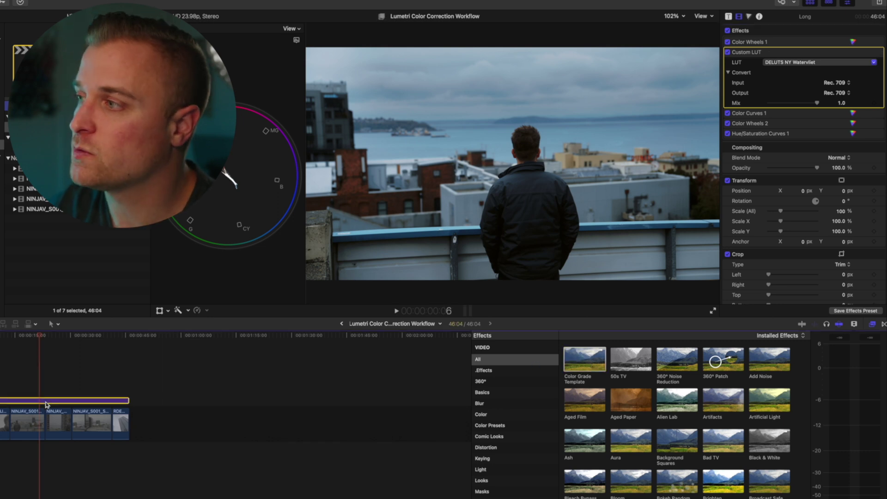
left_click(774, 62)
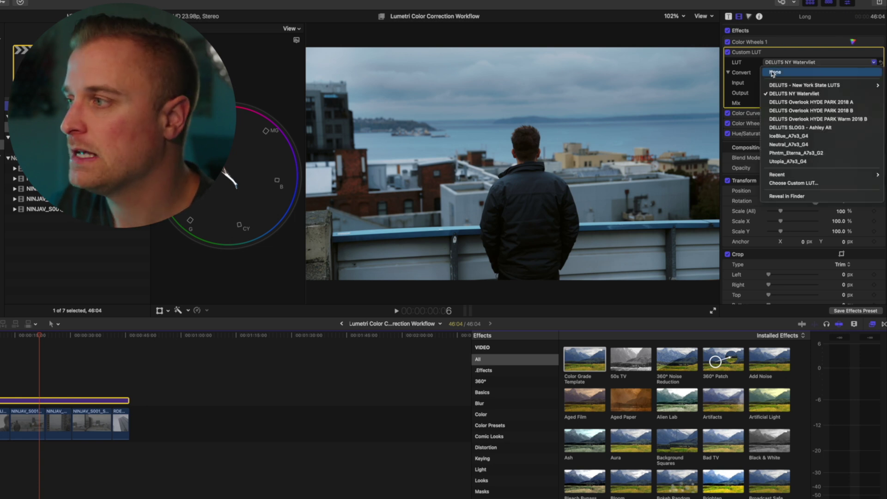
left_click(774, 72)
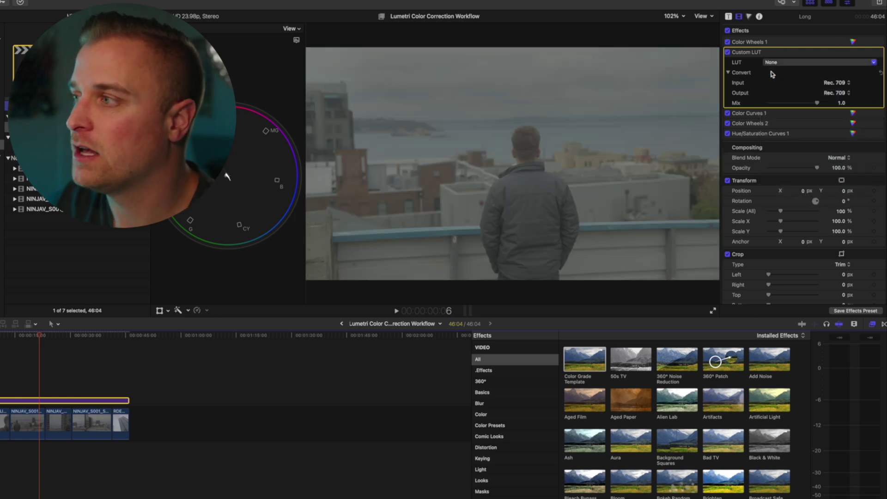
left_click(762, 44)
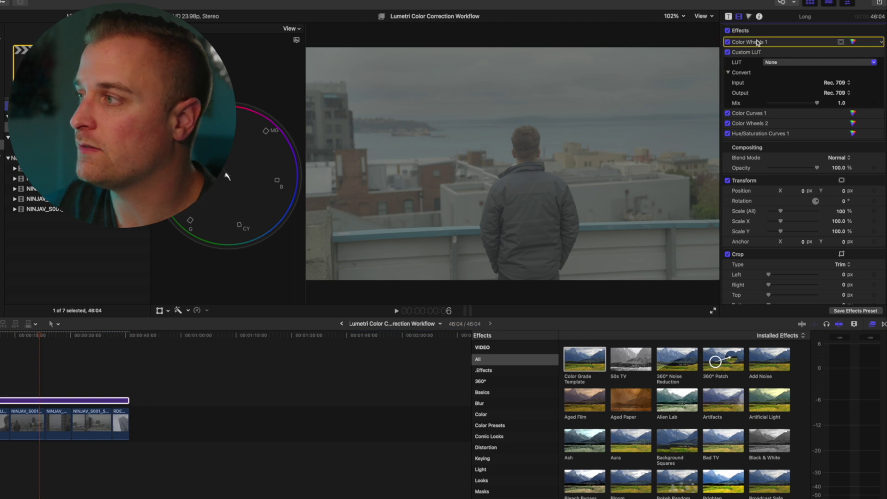
left_click(853, 42)
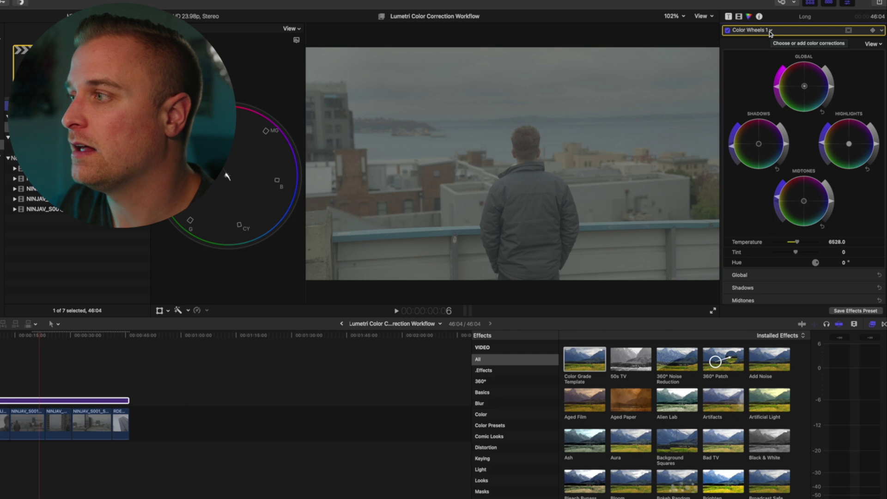
Step: Reapply the DELUTS NY Watervliet LUT and nudge Color Wheels 1's midtones to preview it
left_click(739, 16)
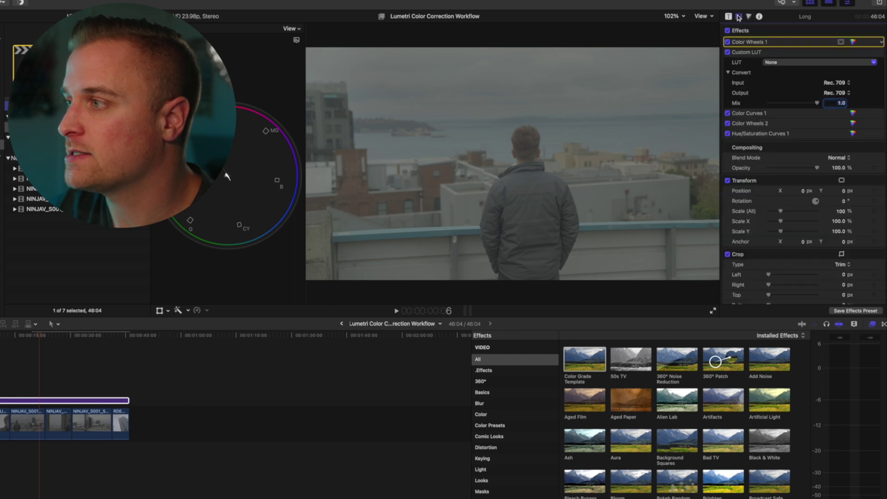
left_click(821, 65)
left_click(817, 93)
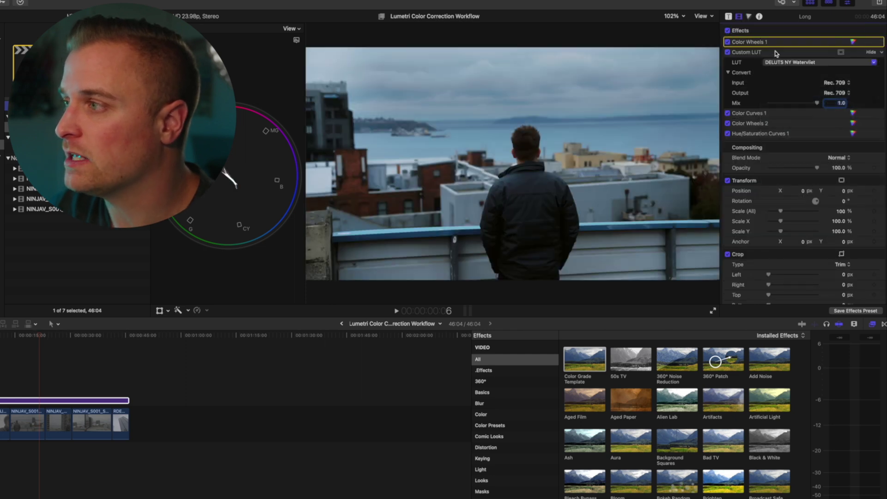
left_click(853, 42)
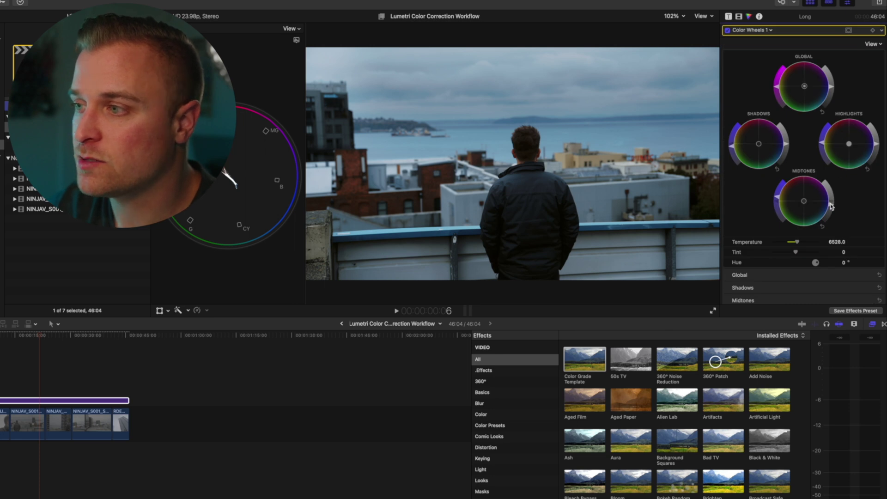
left_click_drag(831, 204, 832, 200)
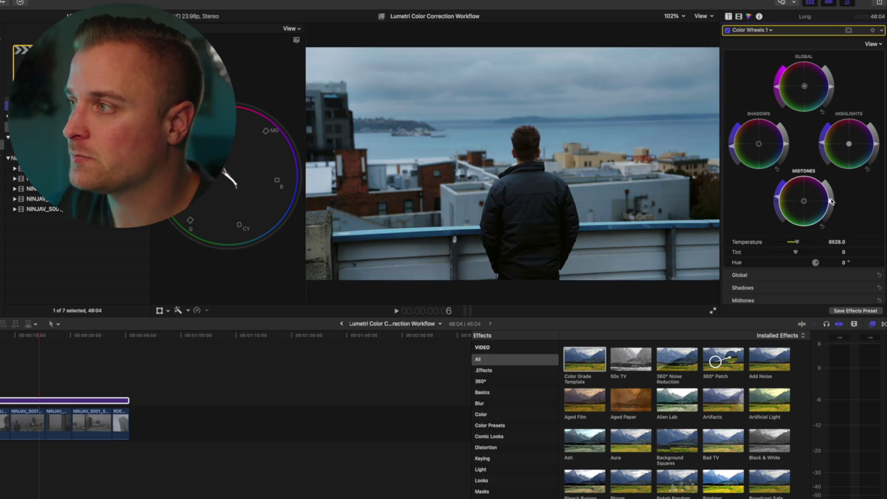
Step: Open Color Curves 1 and toggle it off and on to compare
left_click(764, 31)
left_click(765, 31)
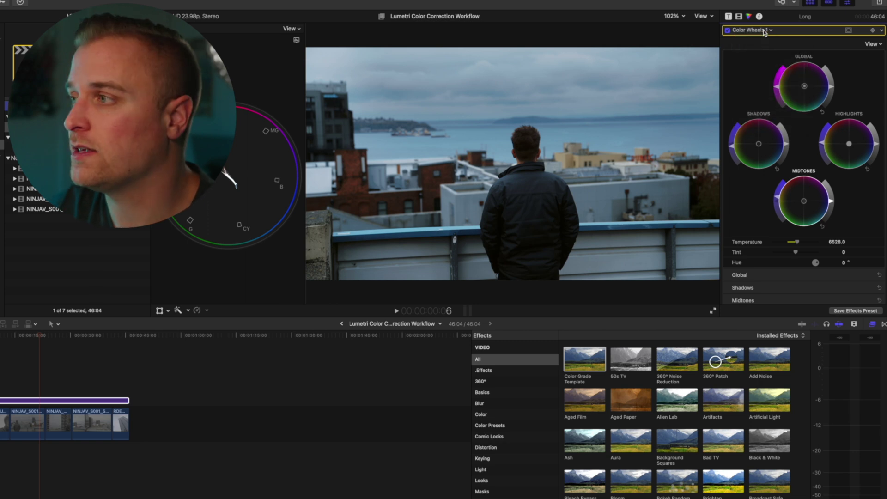
left_click(740, 17)
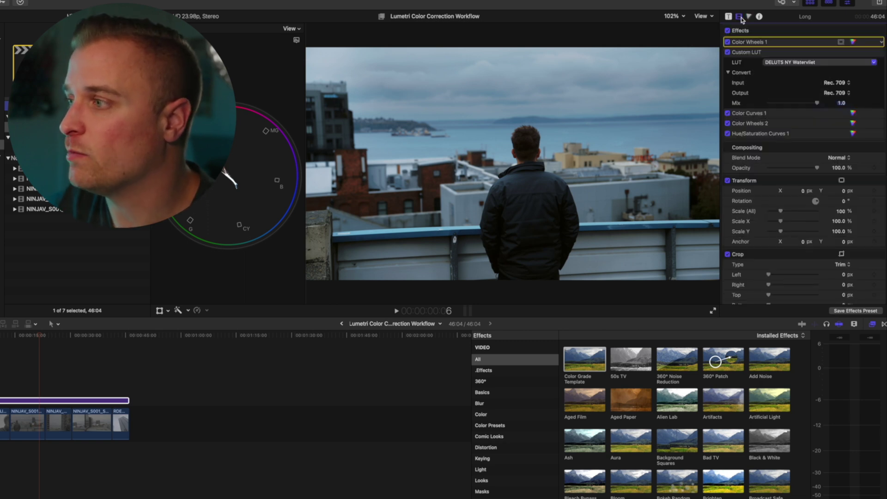
left_click(770, 113)
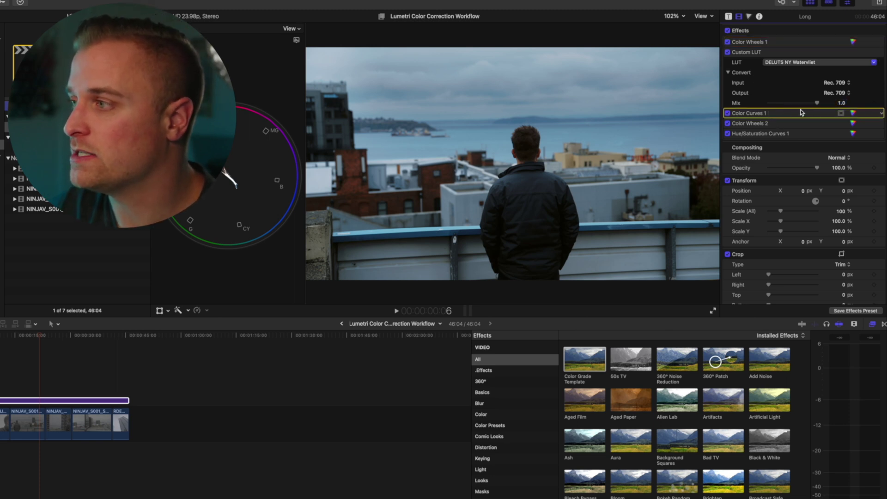
left_click(853, 113)
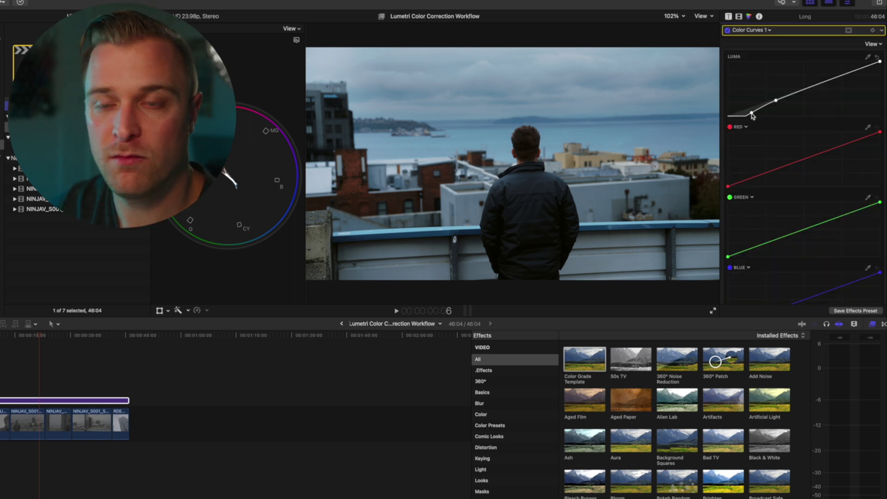
left_click(729, 31)
left_click(729, 30)
Step: Review Color Wheels 2 and Hue/Saturation Curves 1, then select the purple and rooftop clips
left_click(756, 30)
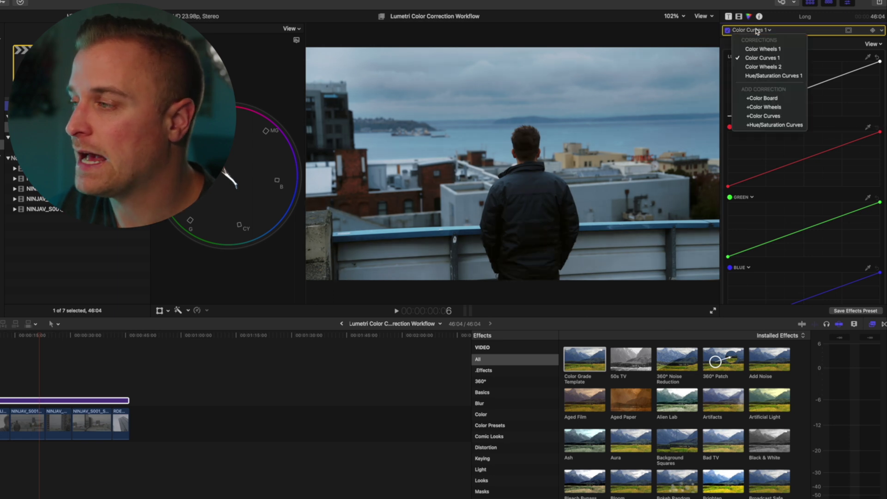
left_click(778, 68)
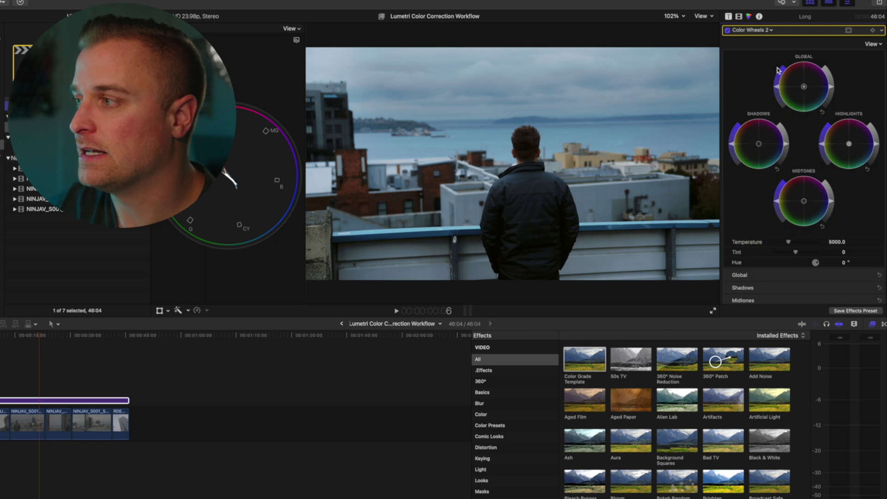
left_click(758, 33)
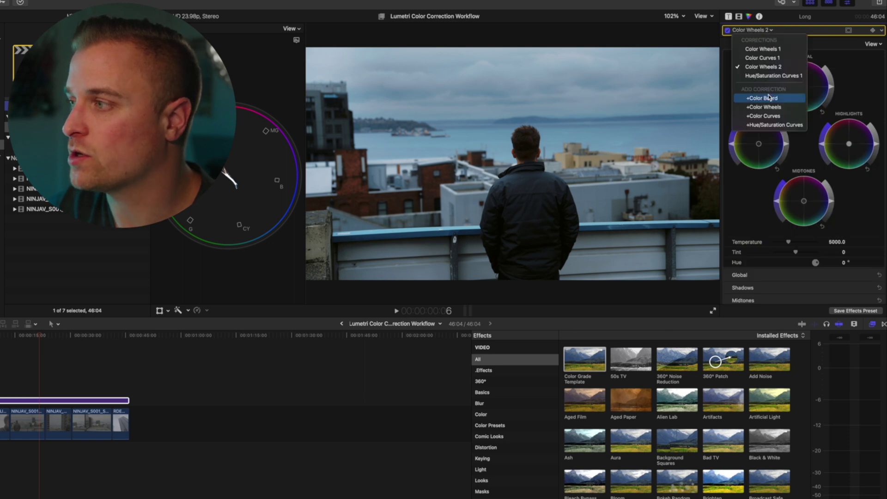
left_click(772, 76)
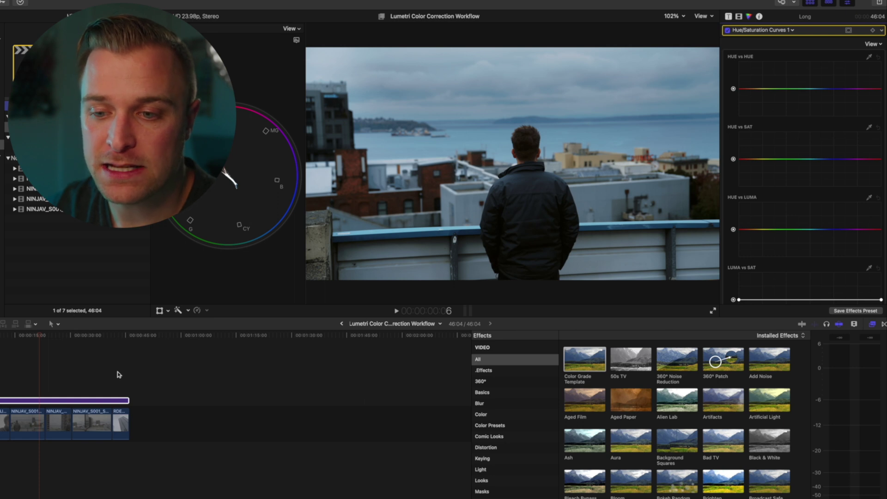
left_click(32, 401)
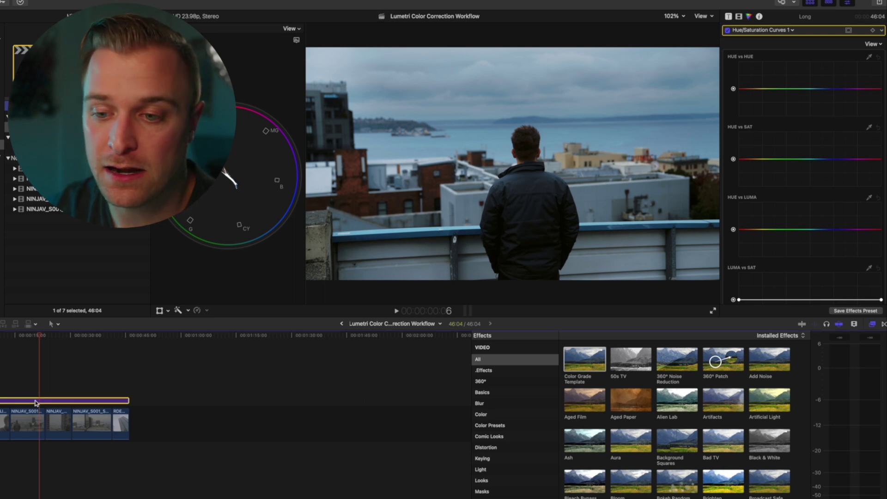
left_click(35, 419)
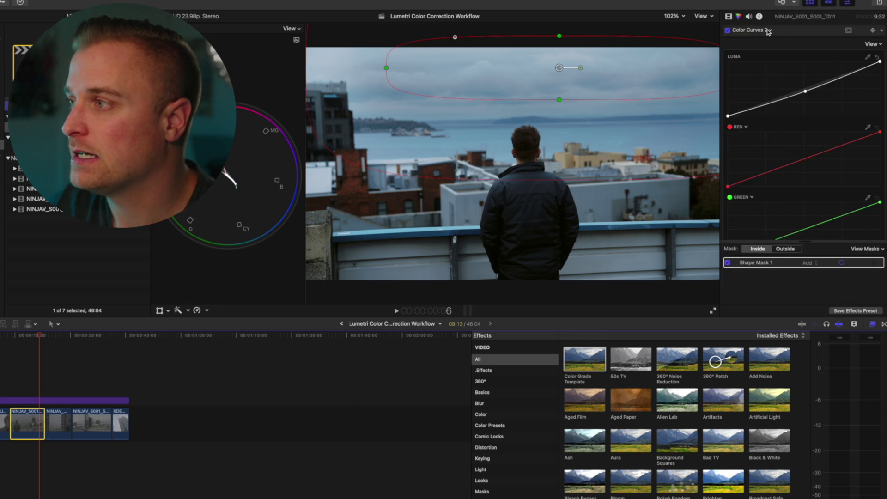
Step: Check the clip's Color Curves 1, then show the rooftop storyline clip's video effects
left_click(770, 30)
left_click(769, 49)
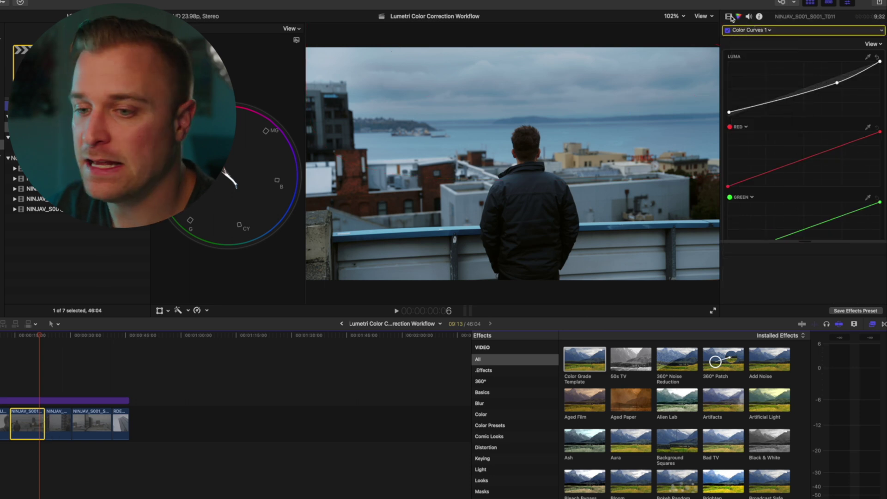
left_click(728, 16)
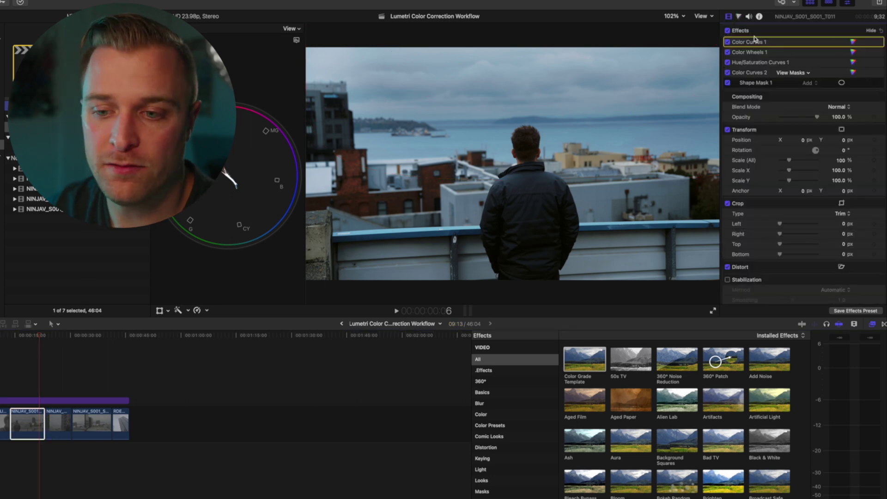
left_click(25, 421)
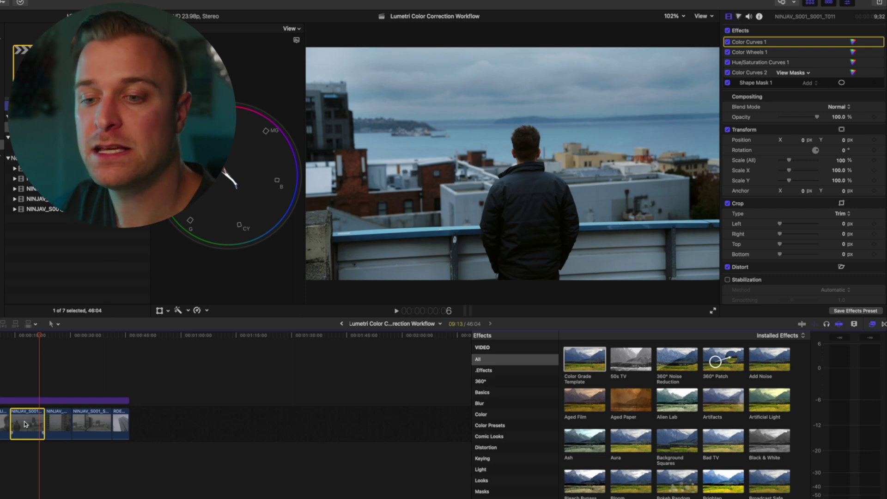
Step: Compare with the purple clip, then pick Hue/Saturation Curves 1 and Color Curves 2 on the rooftop clip
left_click(38, 402)
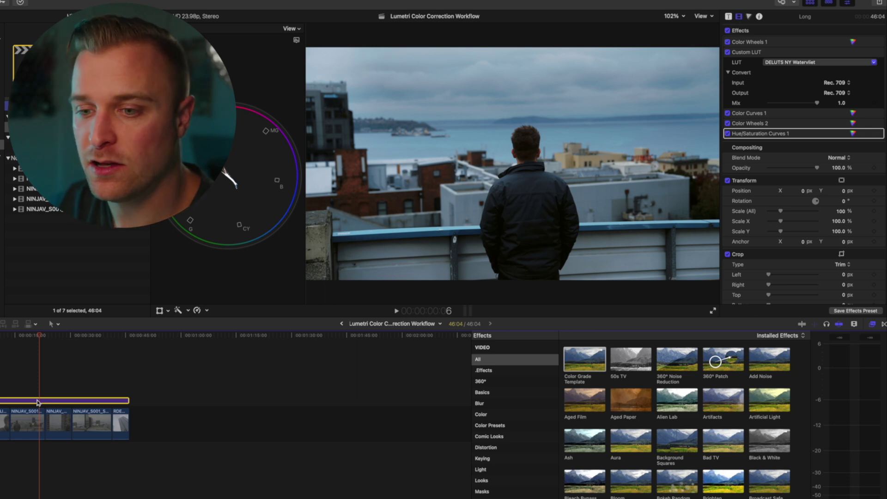
left_click(28, 419)
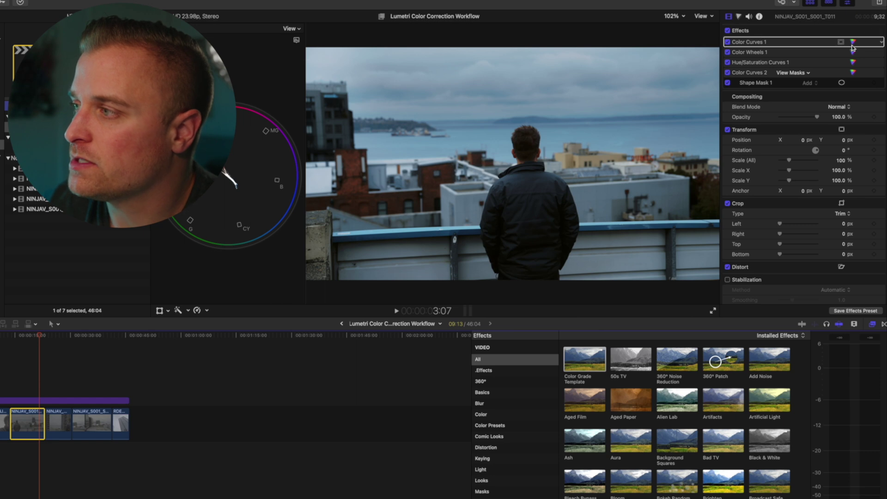
left_click(818, 62)
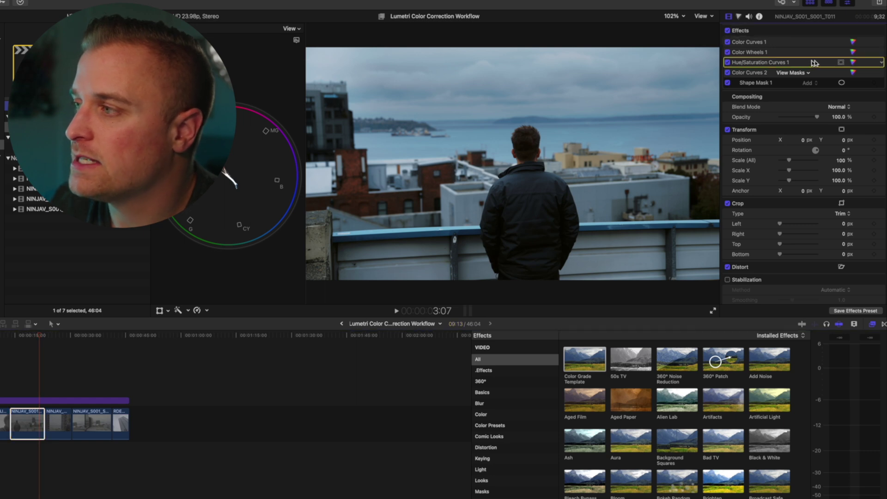
left_click(757, 75)
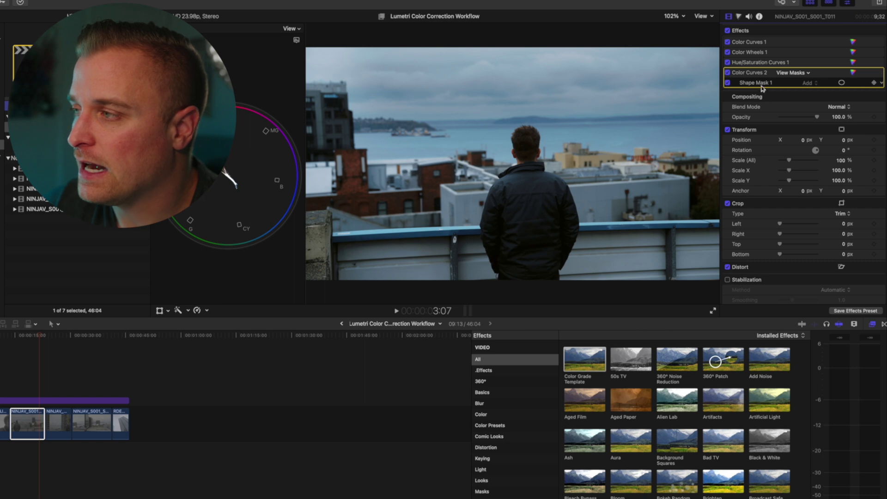
Step: Show Color Curves 2's Shape Mask 1 ellipse over the sky and expand Premiere's HSL Secondary
left_click(763, 85)
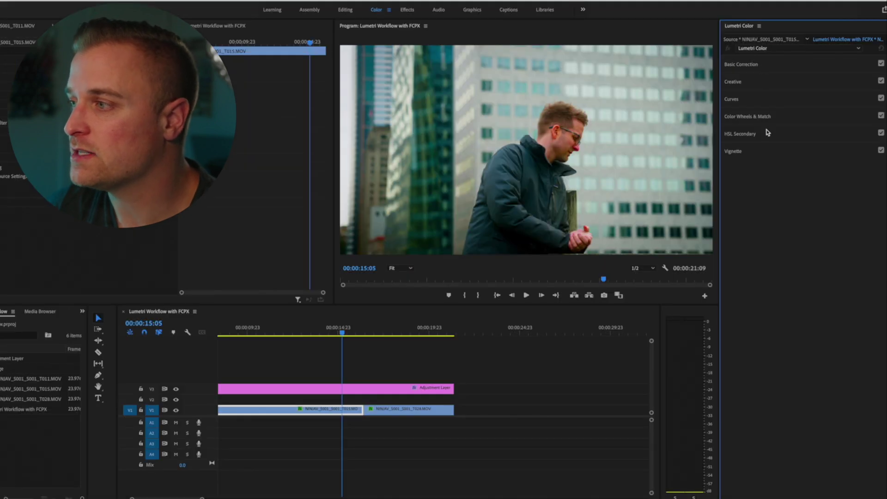
left_click(768, 134)
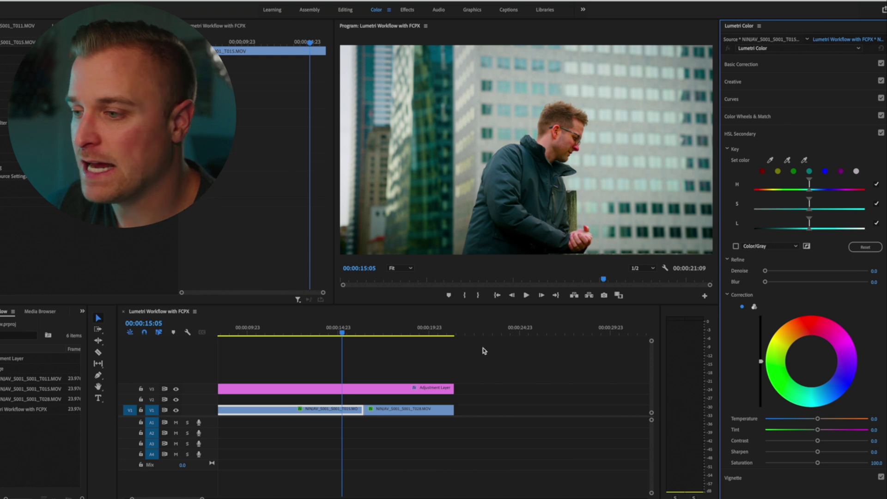
Step: Scroll the timeline back to 0:00 and jump the playhead to the rooftop T011 clip
scroll(500, 335, "up", 3)
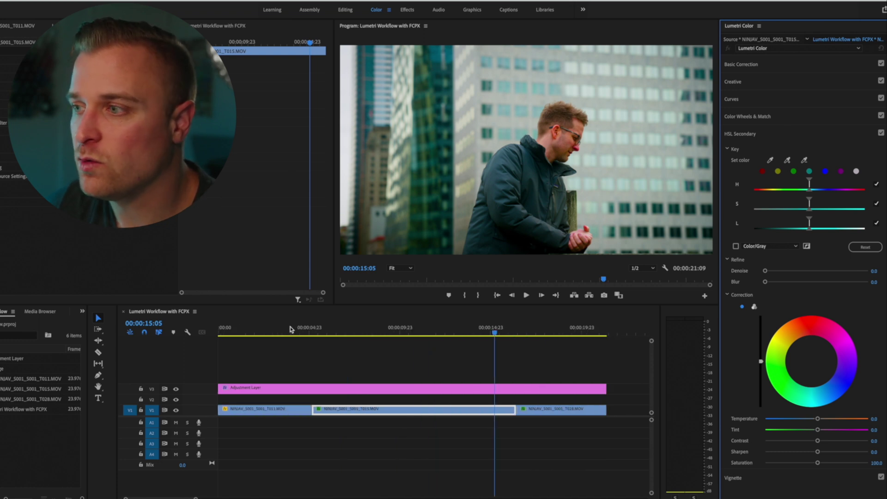
left_click(268, 329)
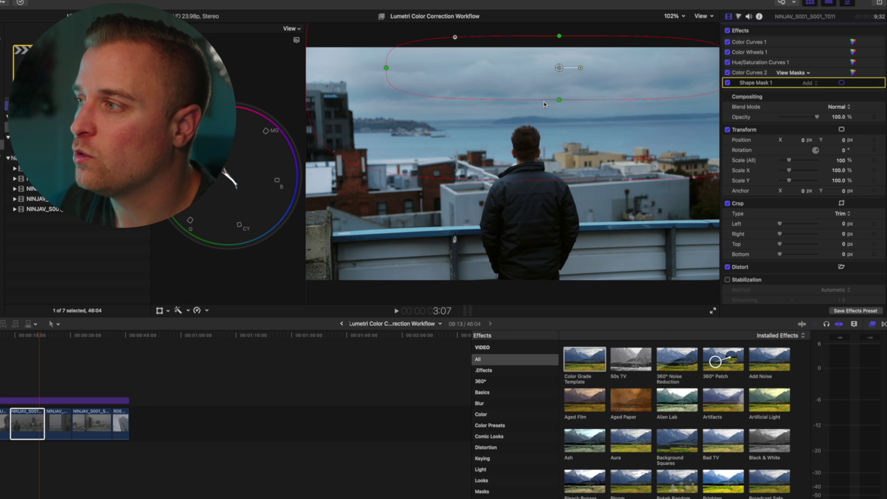
left_click(751, 77)
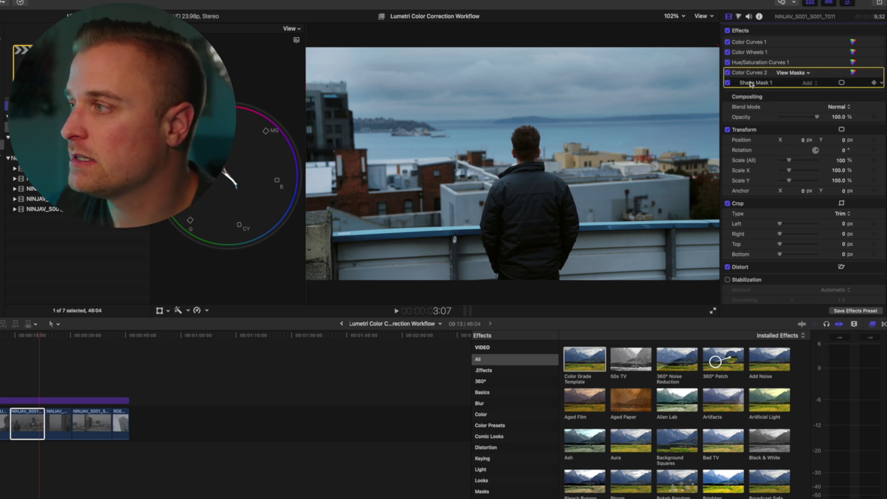
left_click(751, 83)
left_click(853, 72)
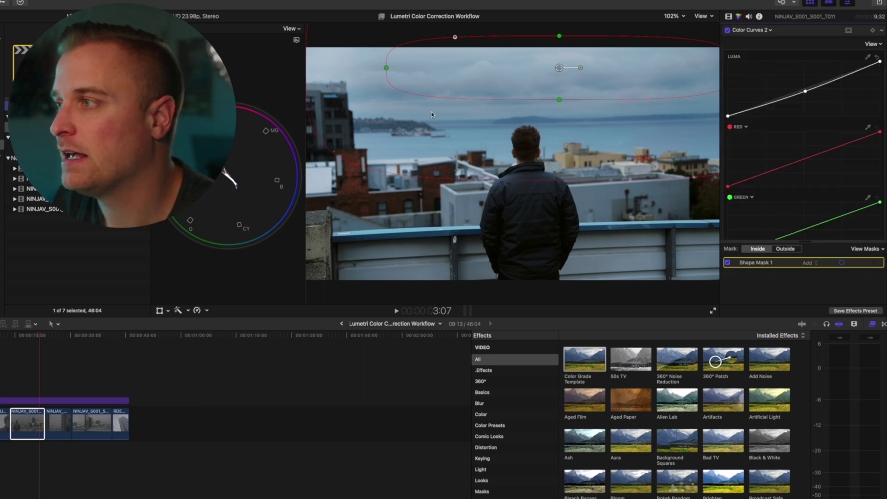
left_click(758, 30)
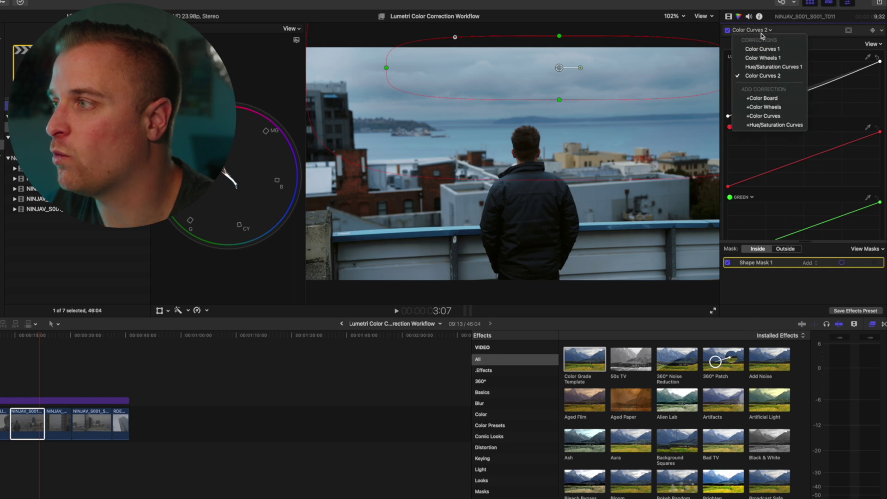
left_click(739, 24)
left_click(729, 17)
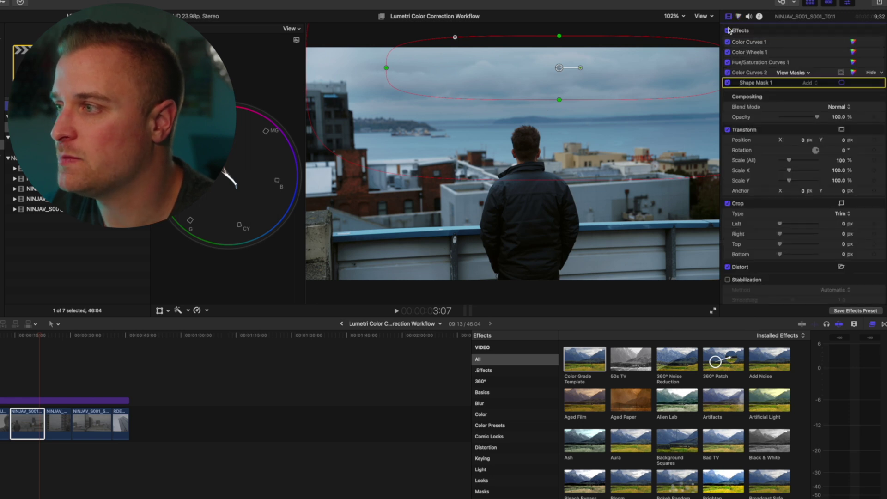
left_click(728, 72)
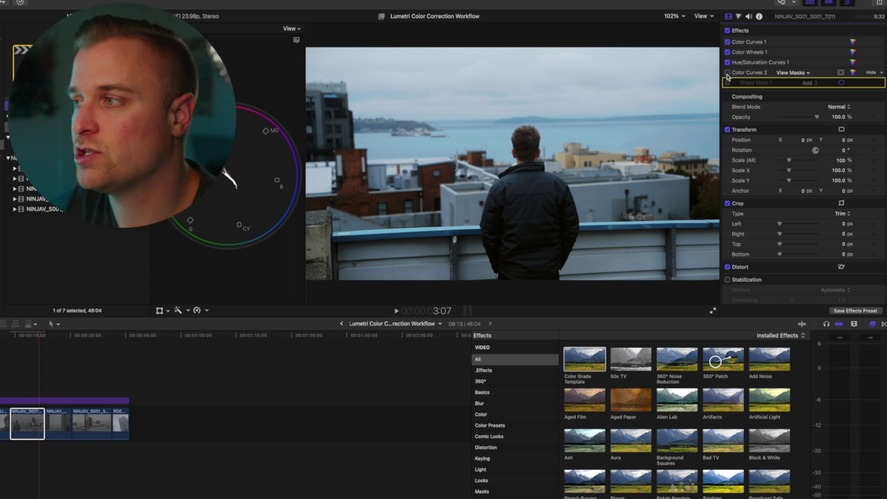
left_click(728, 73)
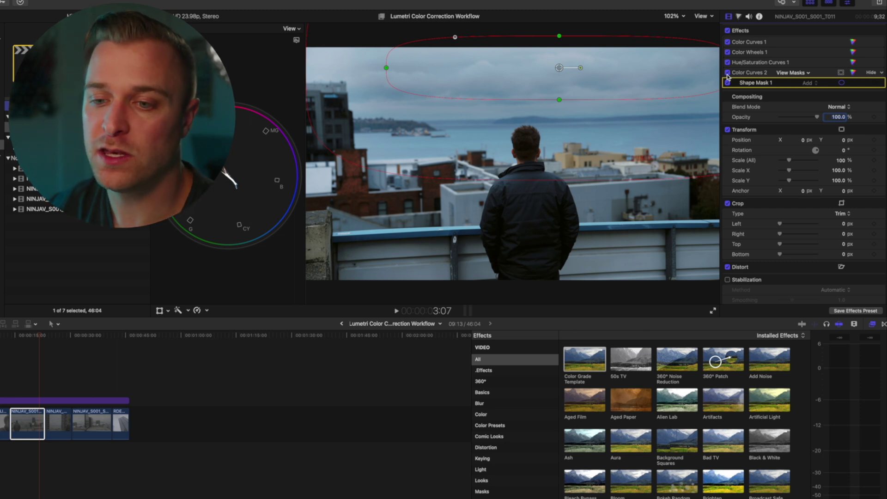
left_click(18, 401)
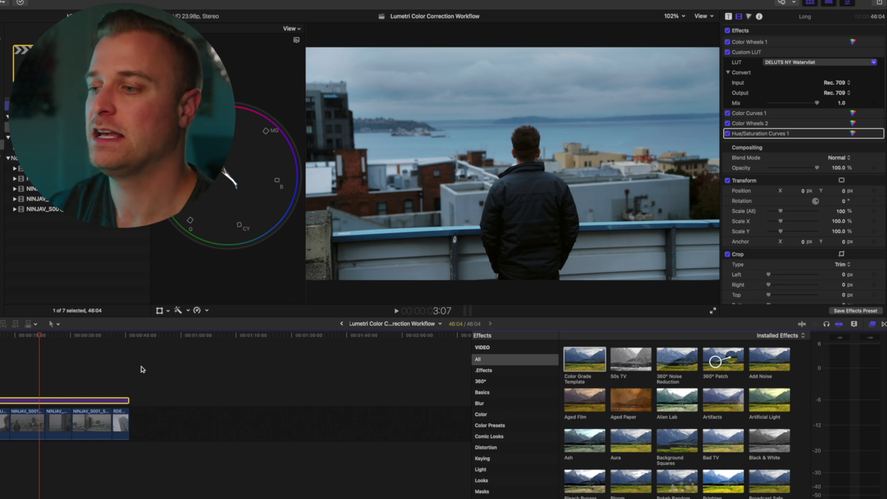
Step: Preview the Color Grade Template effect by dragging it onto the timeline clip
left_click(600, 385)
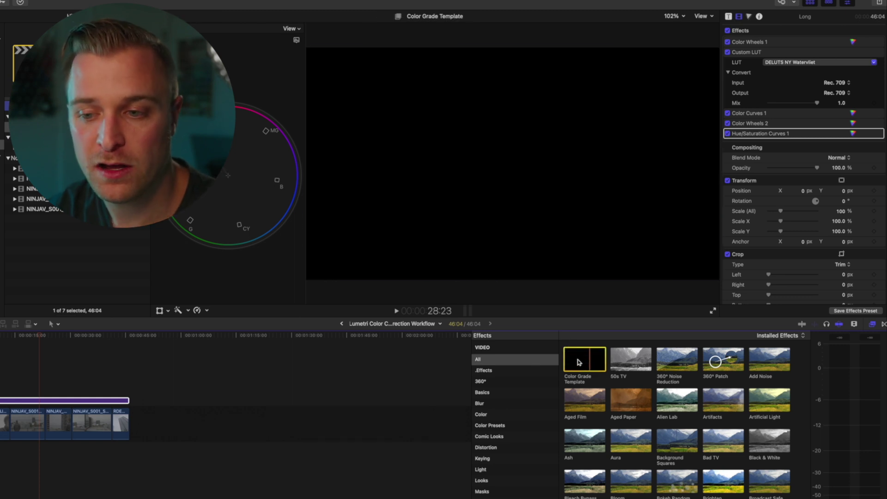
left_click_drag(575, 362, 208, 380)
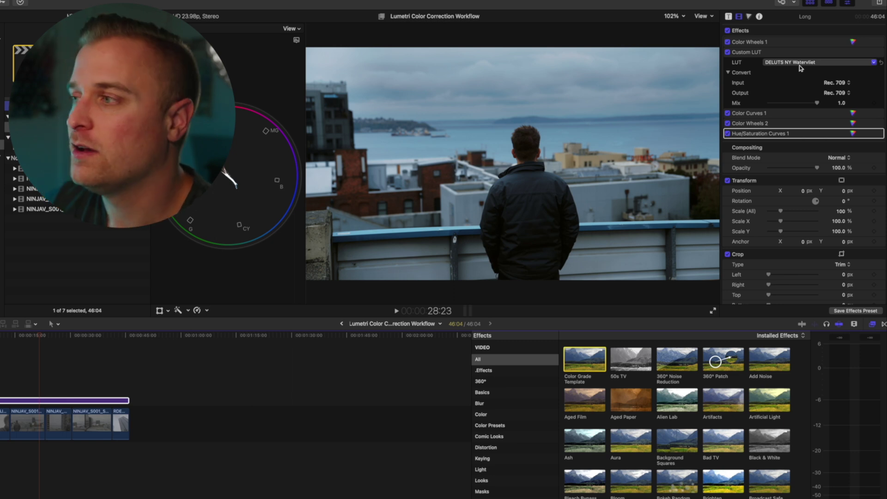
Step: Set the Custom LUT to None and reset Color Wheels 1 temperature to 5000
left_click(792, 65)
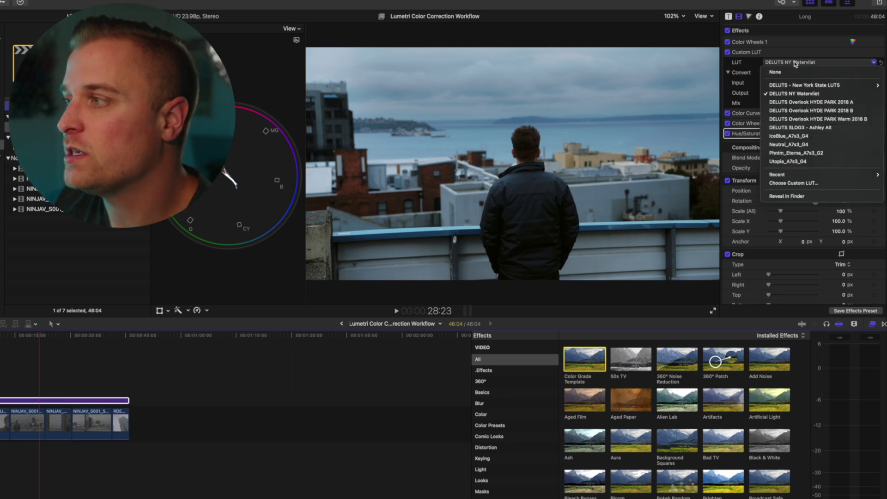
left_click(788, 73)
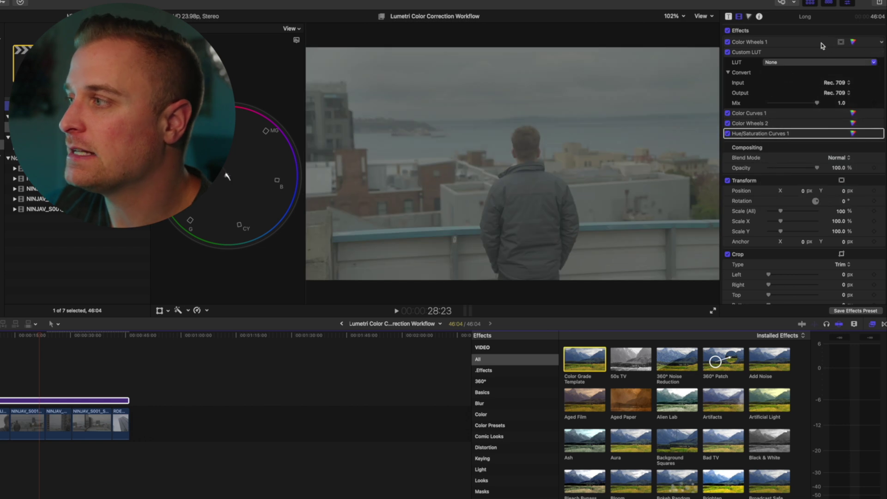
left_click(853, 42)
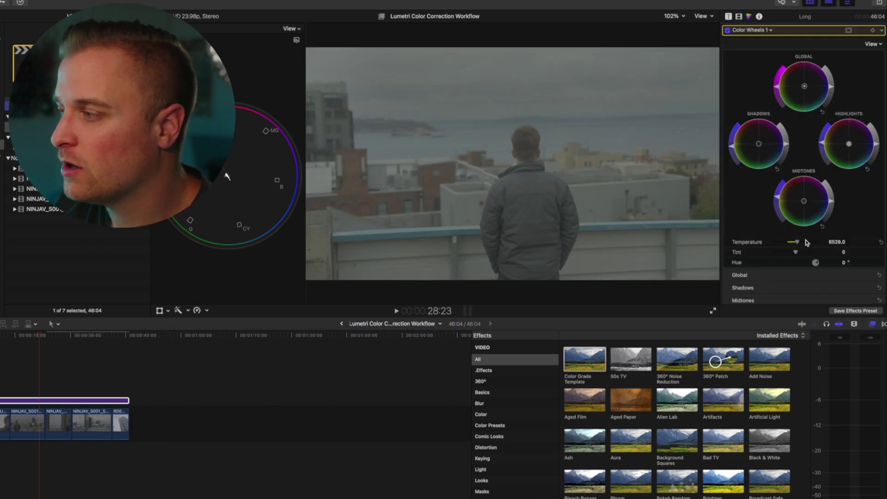
left_click(880, 241)
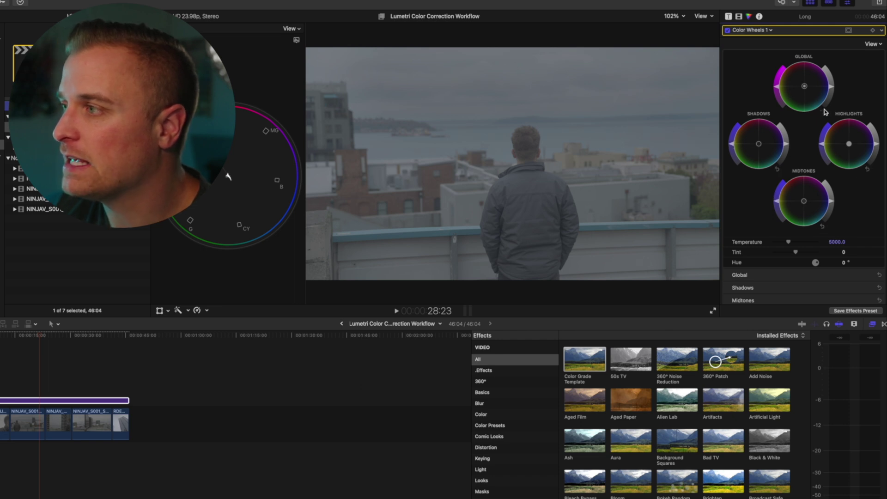
Step: Return to the full Video inspector list and select all five grading effects together
left_click(766, 30)
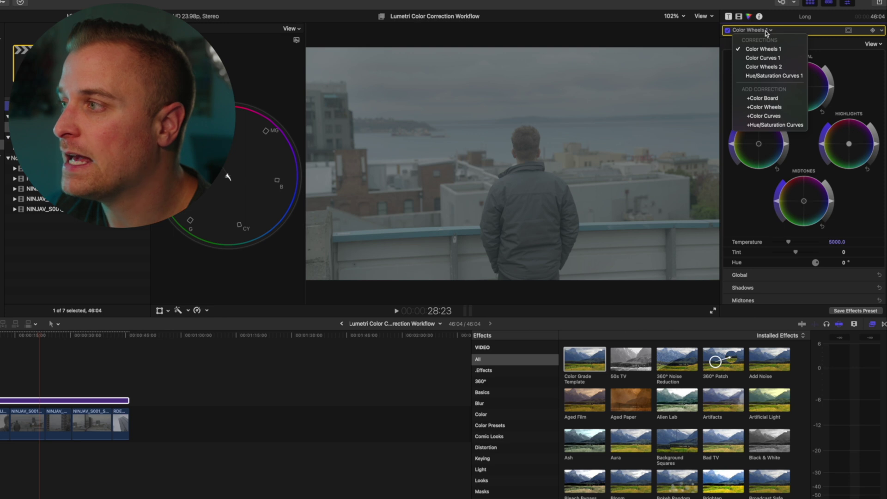
left_click(766, 30)
left_click(739, 16)
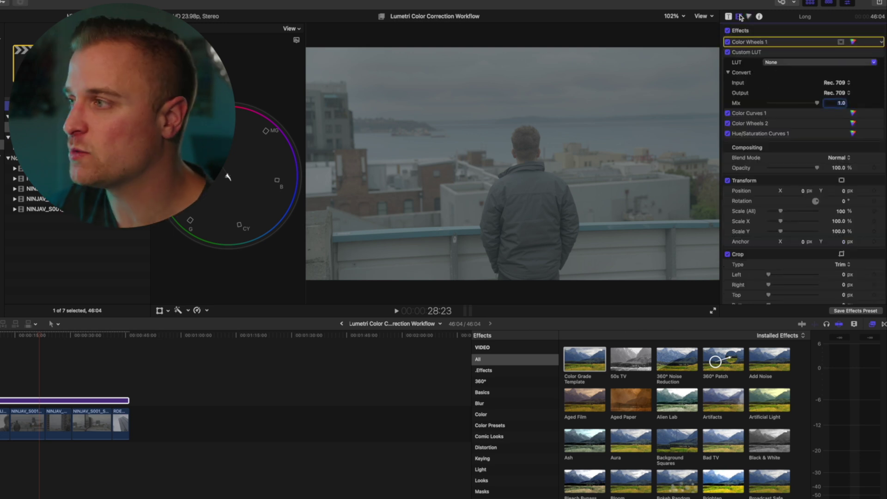
left_click(762, 135, "shift")
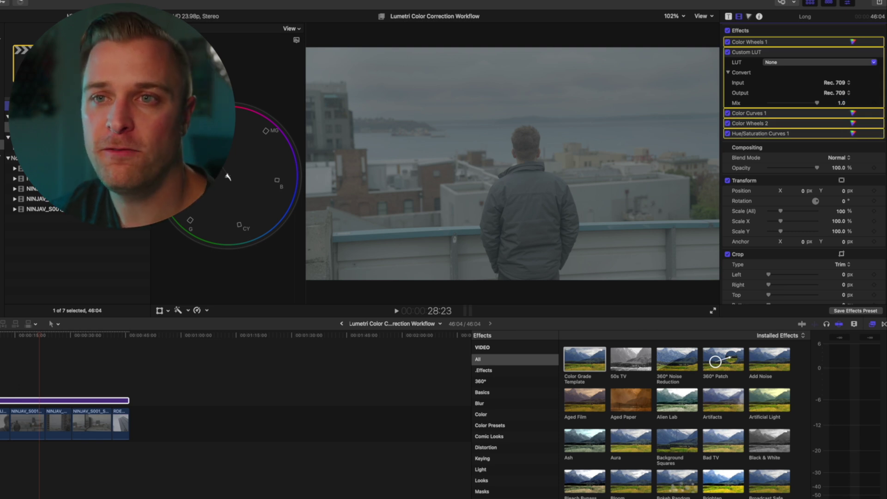
left_click(69, 5)
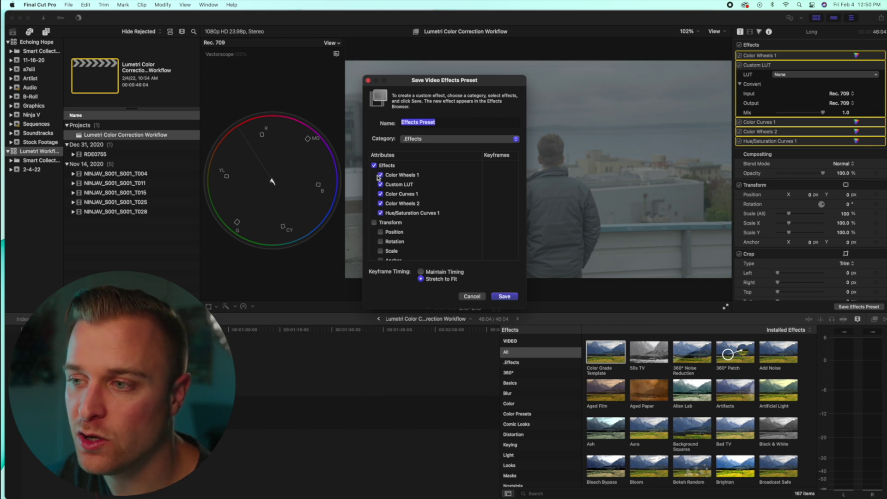
Step: Keep all five effects ticked under the .Effects category and save as 'Effects Preset'
scroll(388, 226, "down", 5)
scroll(389, 225, "up", 5)
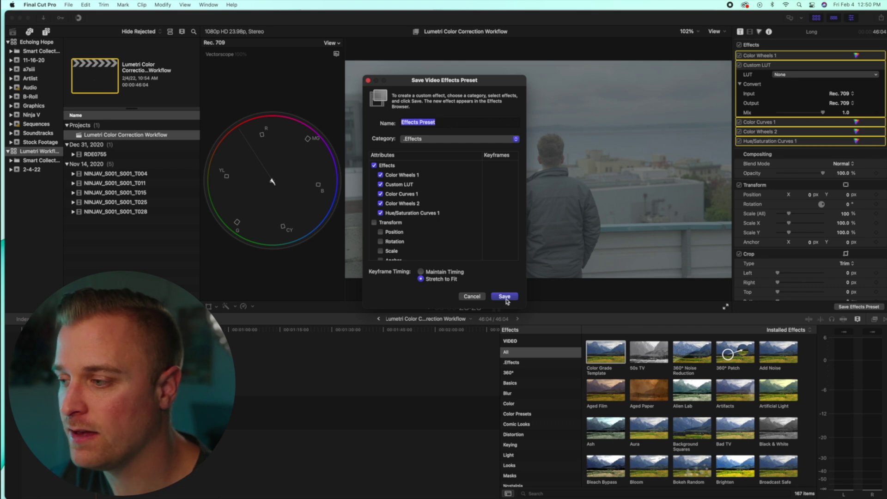
left_click(479, 298)
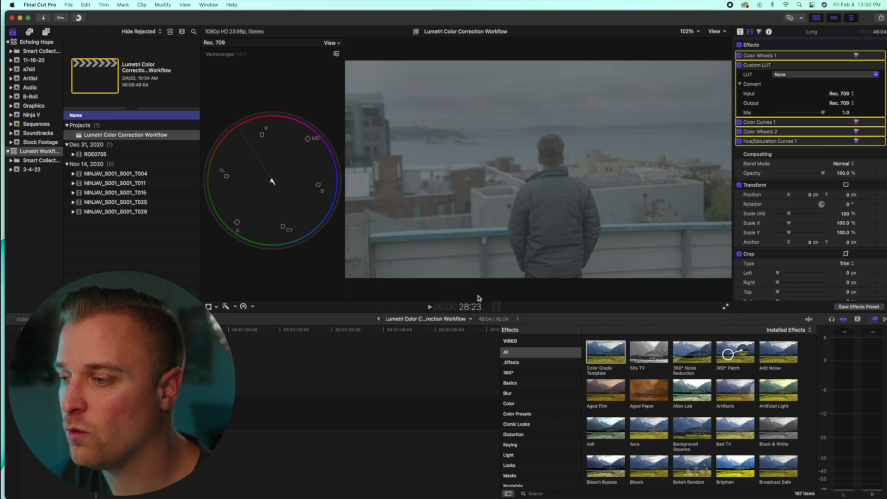
Step: In the .Effects category, make Color Grade Template the default video effect, then show All effects
left_click(541, 365)
left_click(606, 352)
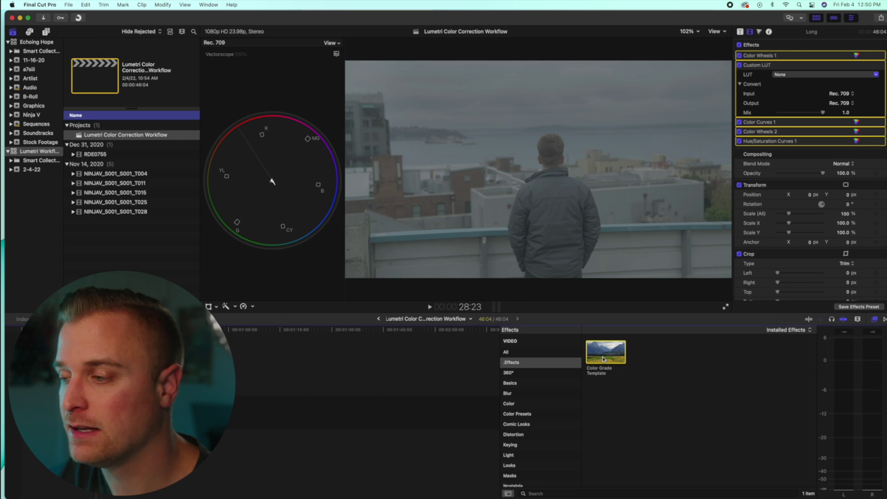
right_click(603, 359)
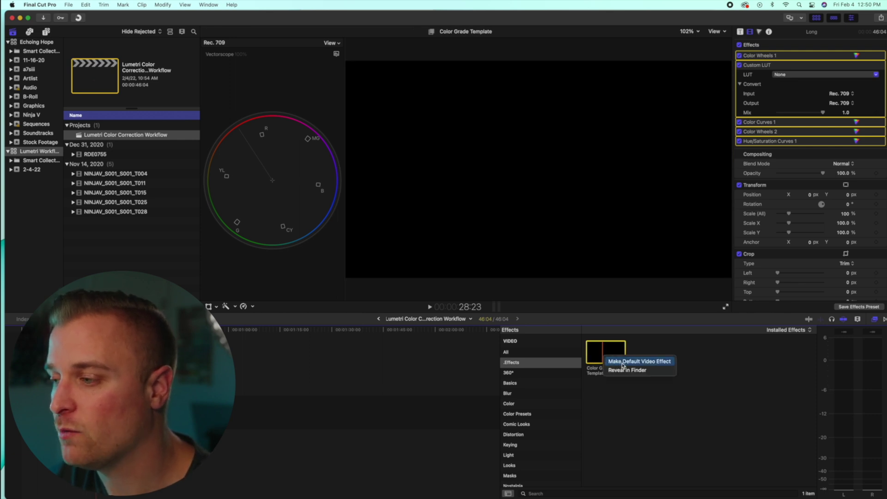
left_click(623, 363)
left_click(526, 355)
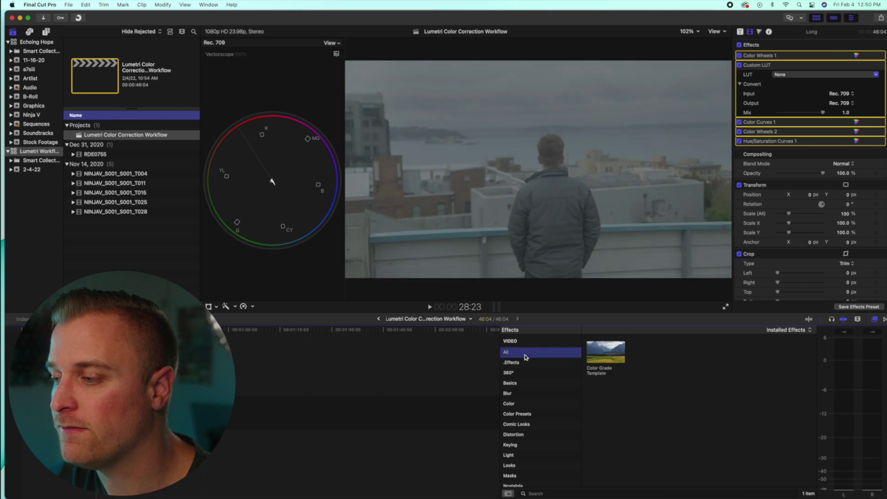